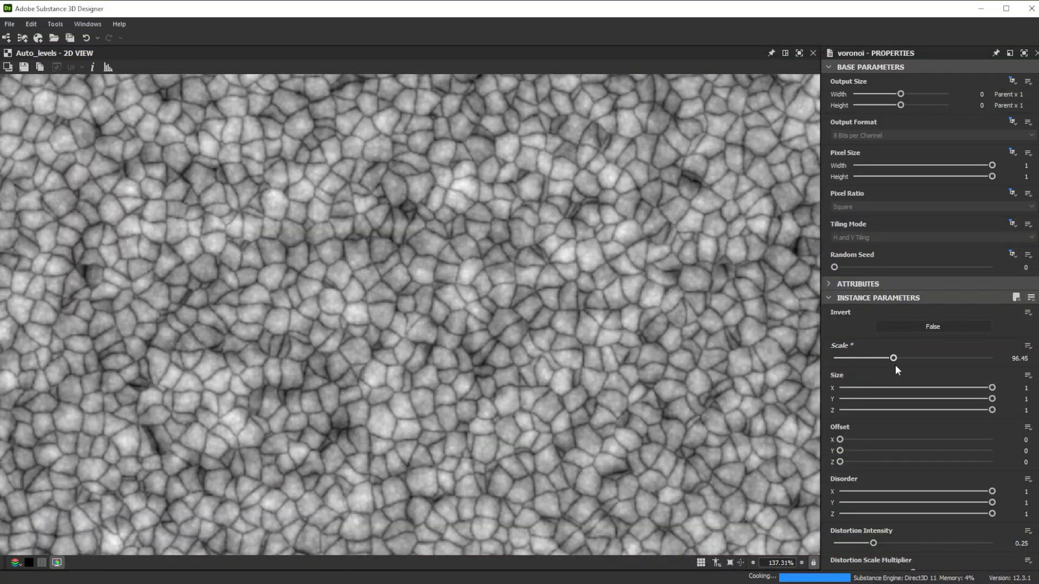
Step: Set Voronoi scale to about 114, Disorder X 0, Disorder Y 0.53, and blend opacity 0.37
{"action": "left_click_drag", "start_coordinate": [896, 365], "coordinate": [905, 366]}
{"action": "left_click_drag", "start_coordinate": [992, 492], "coordinate": [840, 491]}
{"action": "left_click_drag", "start_coordinate": [992, 502], "coordinate": [915, 506]}
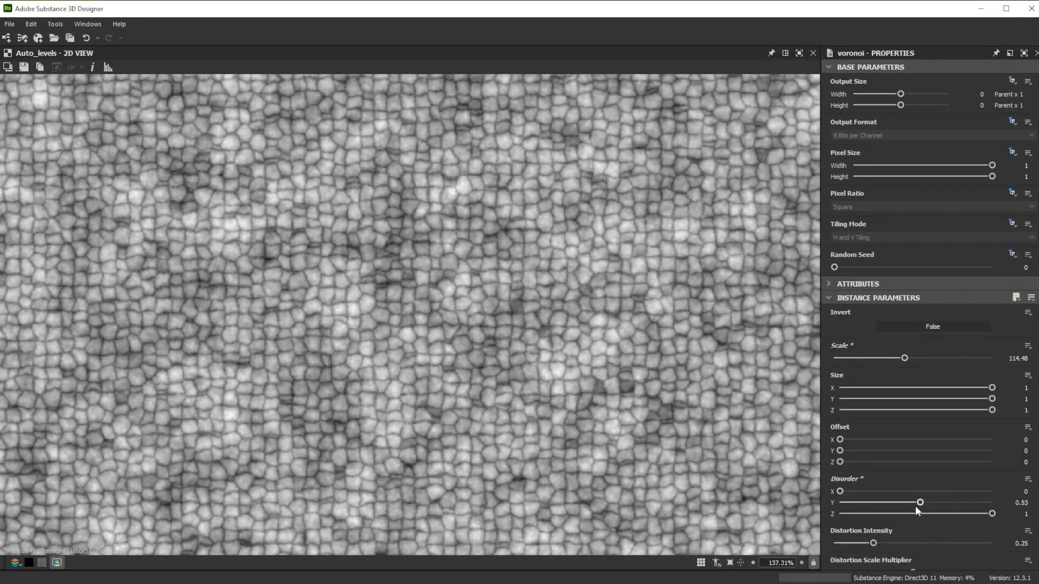
{"action": "scroll", "coordinate": [914, 506], "scroll_direction": "down", "scroll_amount": 3}
{"action": "left_click_drag", "start_coordinate": [873, 437], "coordinate": [917, 441]}
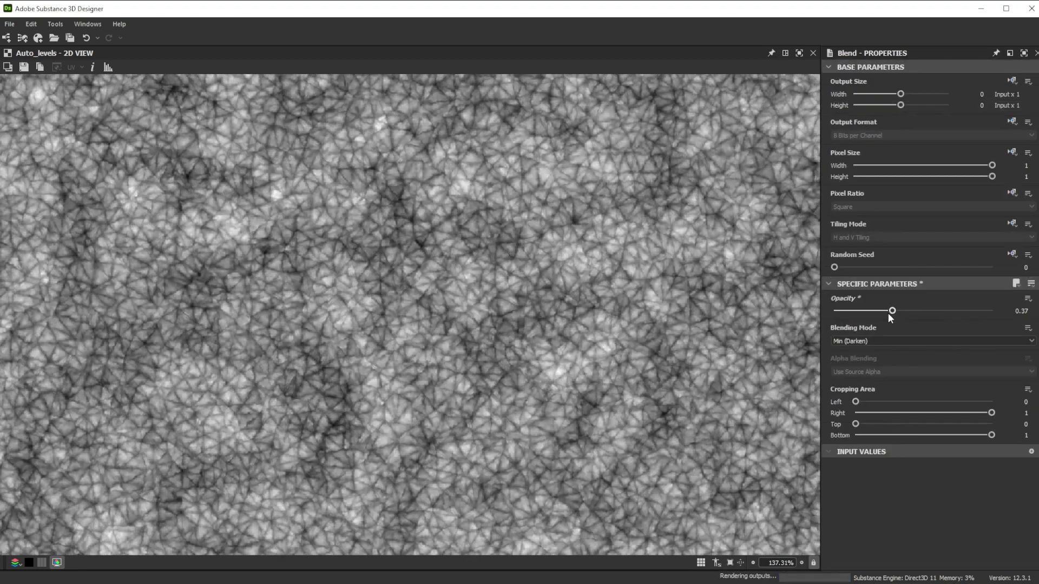
{"action": "mouse_move", "coordinate": [888, 313]}
{"action": "left_mouse_down"}
{"action": "mouse_move", "coordinate": [838, 314]}
{"action": "mouse_move", "coordinate": [905, 313]}
{"action": "left_mouse_up"}
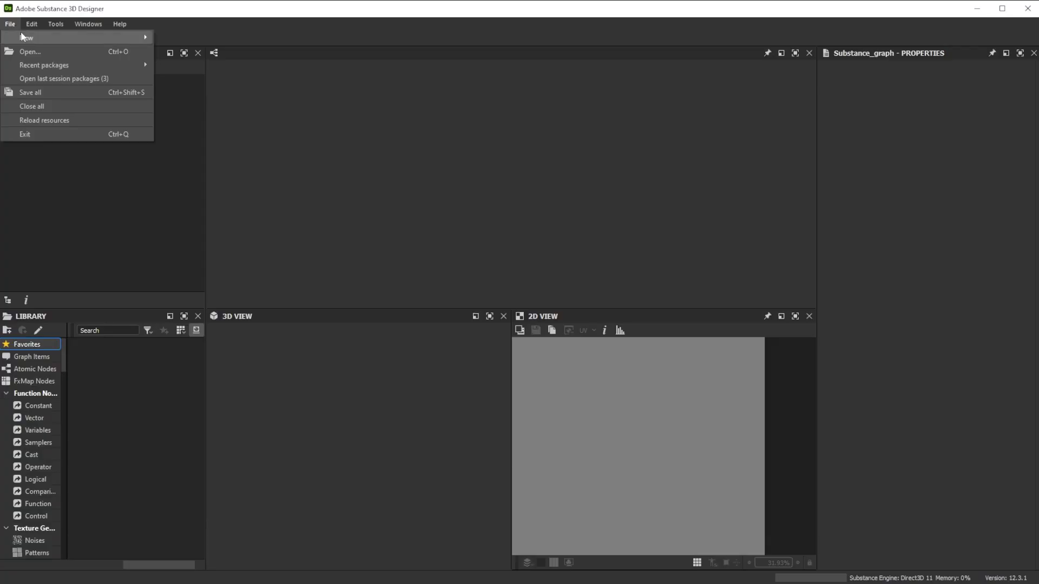
Step: Create a new Substance graph and dock the 3D and 2D views in the left column
{"action": "mouse_move", "coordinate": [20, 33]}
{"action": "left_click", "coordinate": [182, 39]}
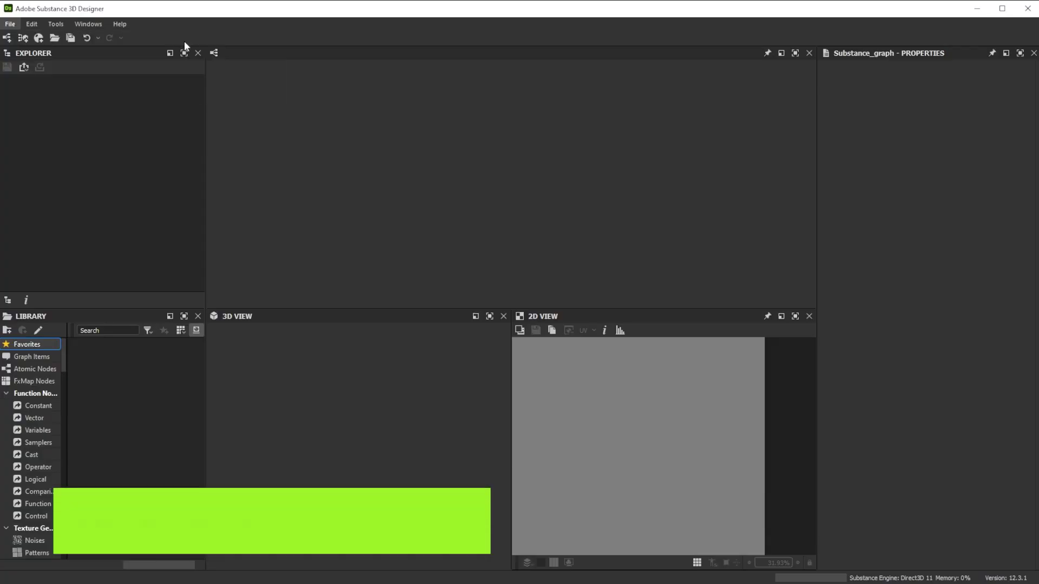
{"action": "left_click", "coordinate": [653, 430]}
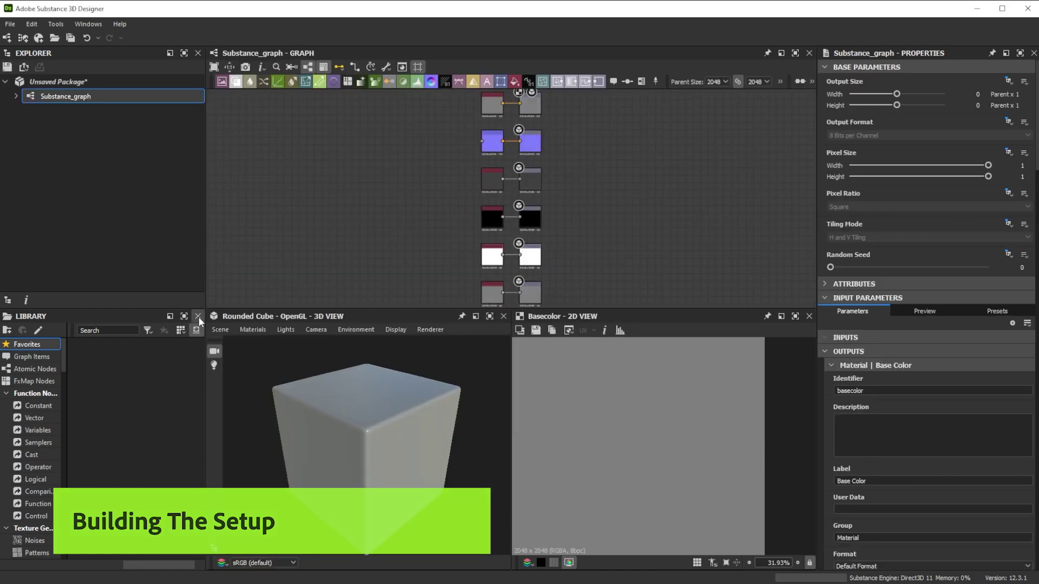
{"action": "left_click_drag", "start_coordinate": [199, 316], "coordinate": [76, 541]}
{"action": "left_click_drag", "start_coordinate": [342, 312], "coordinate": [85, 304]}
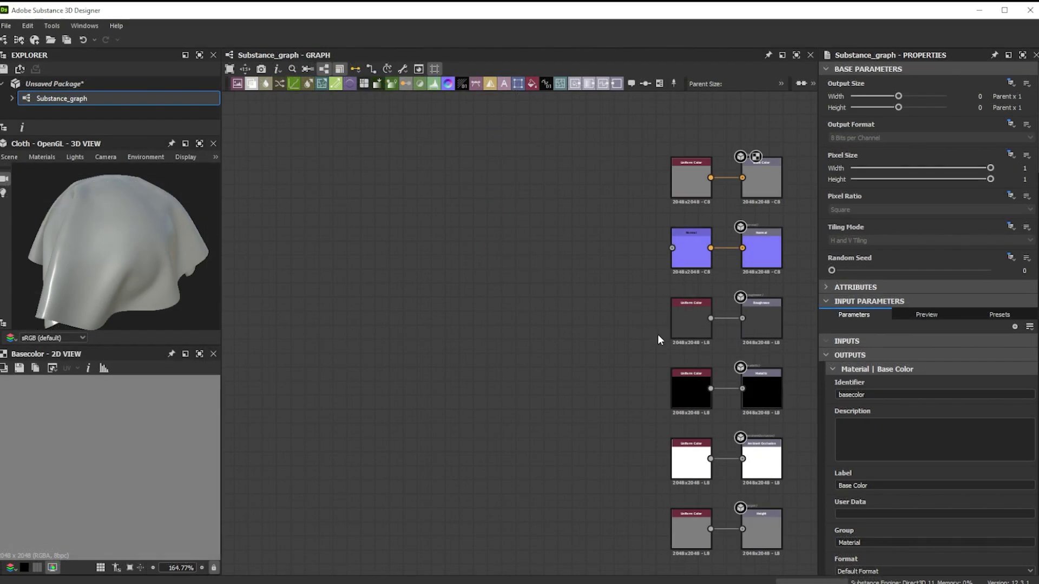
Step: Delete the Roughness, Ambient Occlusion and Height uniform colour nodes and shift the base colour source left
{"action": "left_click", "coordinate": [681, 324]}
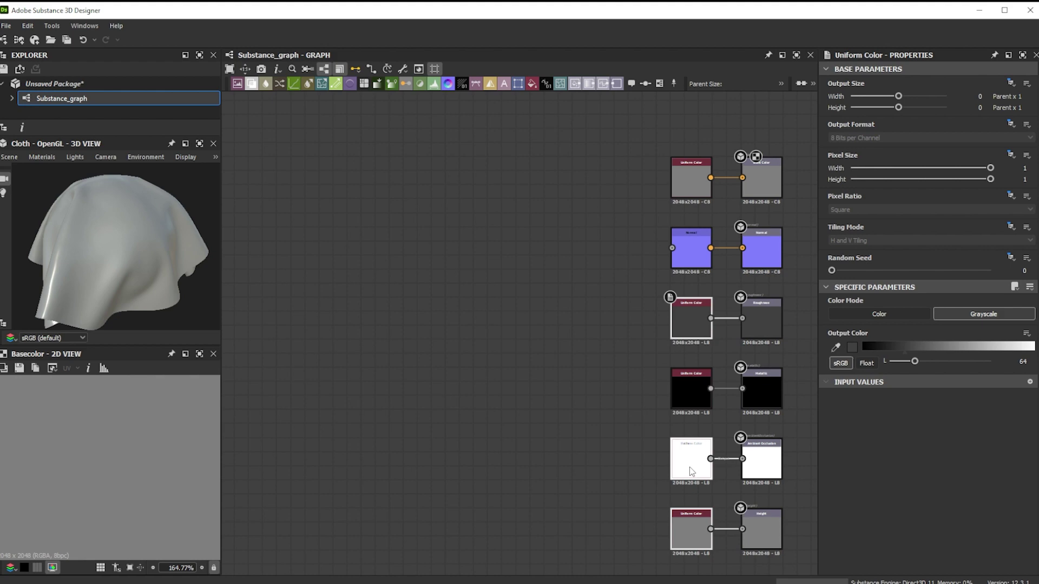
{"action": "key", "text": "Delete"}
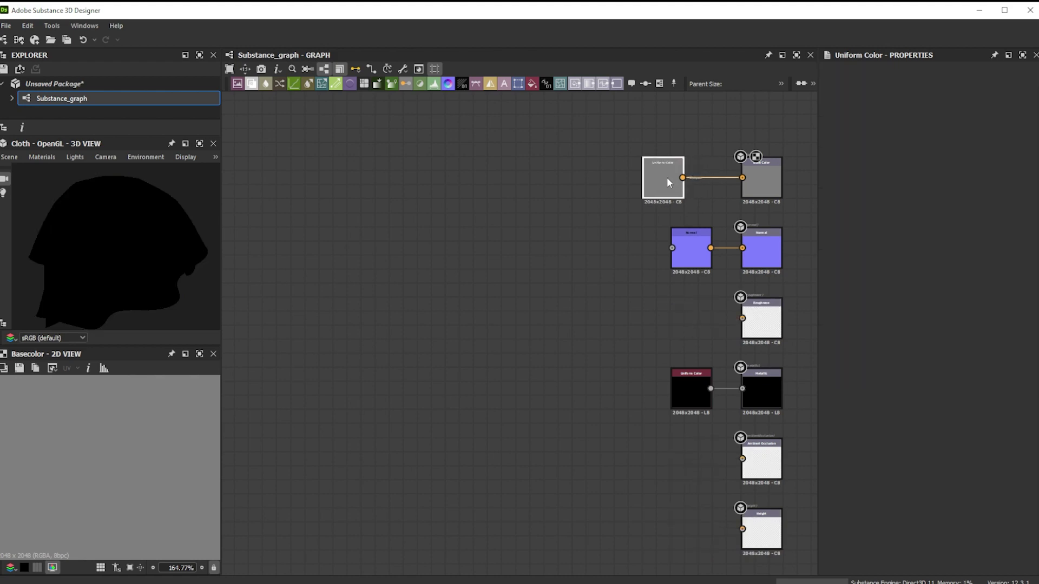
{"action": "left_click_drag", "start_coordinate": [632, 184], "coordinate": [618, 183]}
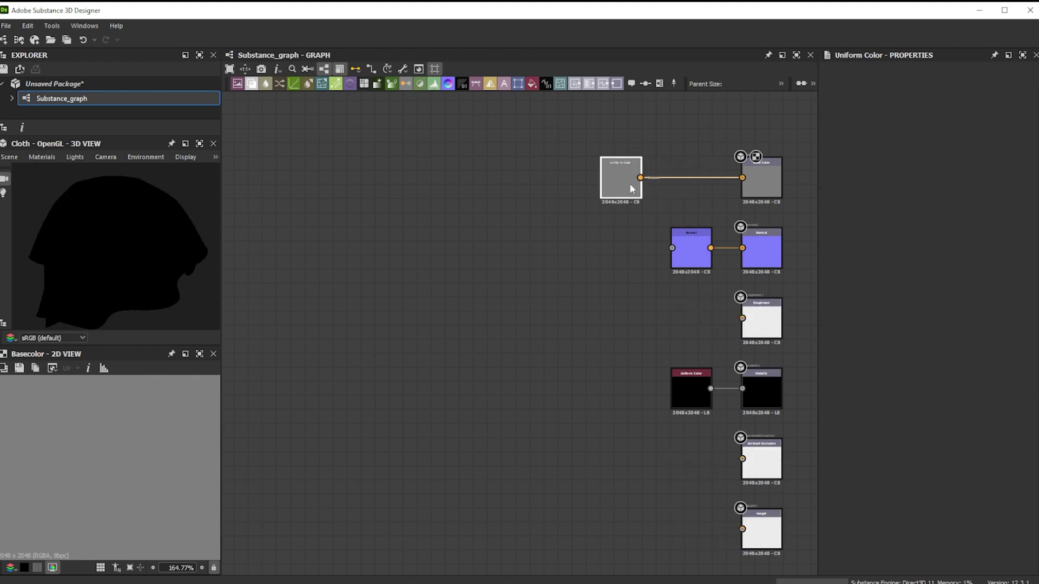
Step: Make the uniform colour dark brown (RGB 64,34,0) and insert a Blend before Base Color
{"action": "left_click_drag", "start_coordinate": [886, 349], "coordinate": [875, 351]}
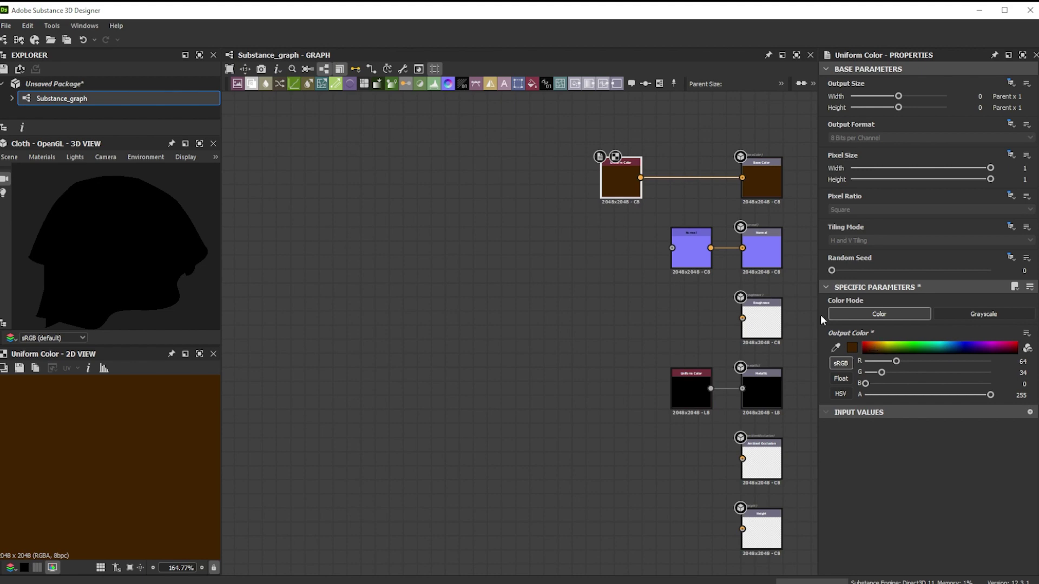
{"action": "key", "text": "space"}
{"action": "type", "text": "blend"}
{"action": "left_click", "coordinate": [670, 196]}
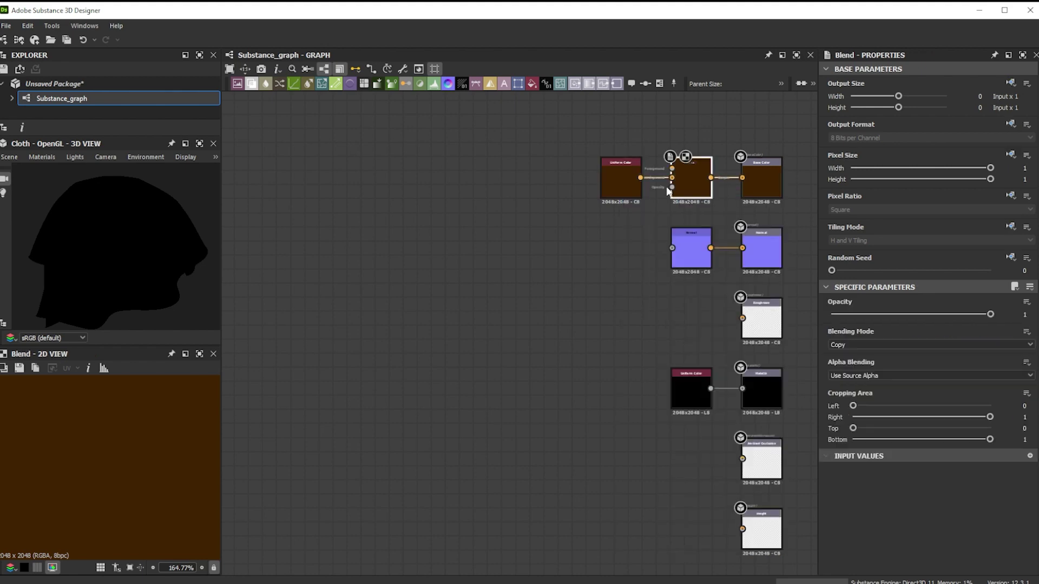
{"action": "left_click", "coordinate": [614, 126]}
Step: Feed a Gradient Map into the Blend foreground and set the Blend opacity to 0.15
{"action": "key", "text": "space"}
{"action": "type", "text": "gradient"}
{"action": "left_click", "coordinate": [649, 144]}
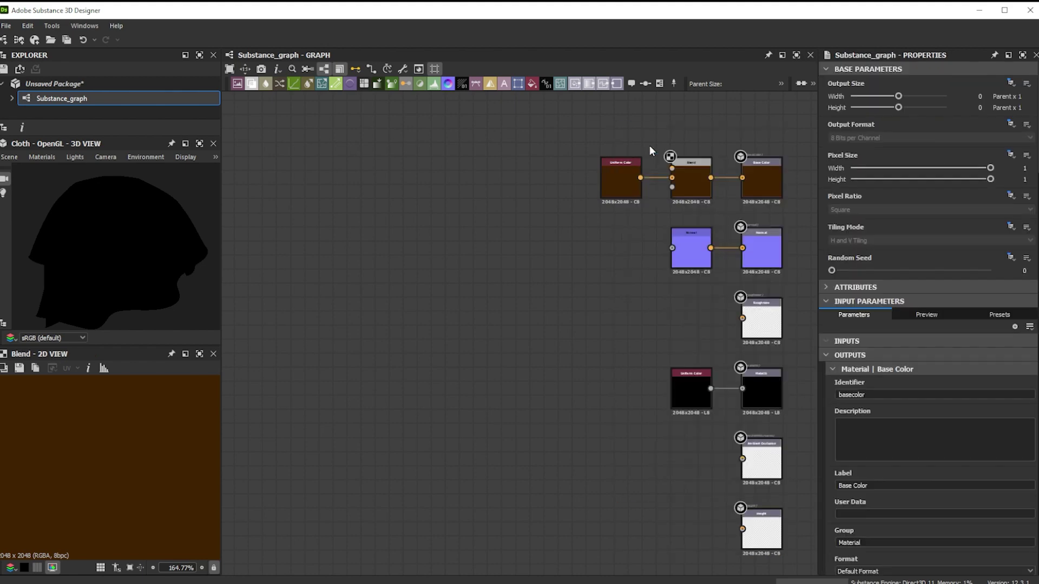
{"action": "left_click_drag", "start_coordinate": [641, 122], "coordinate": [672, 168]}
{"action": "left_click", "coordinate": [691, 179]}
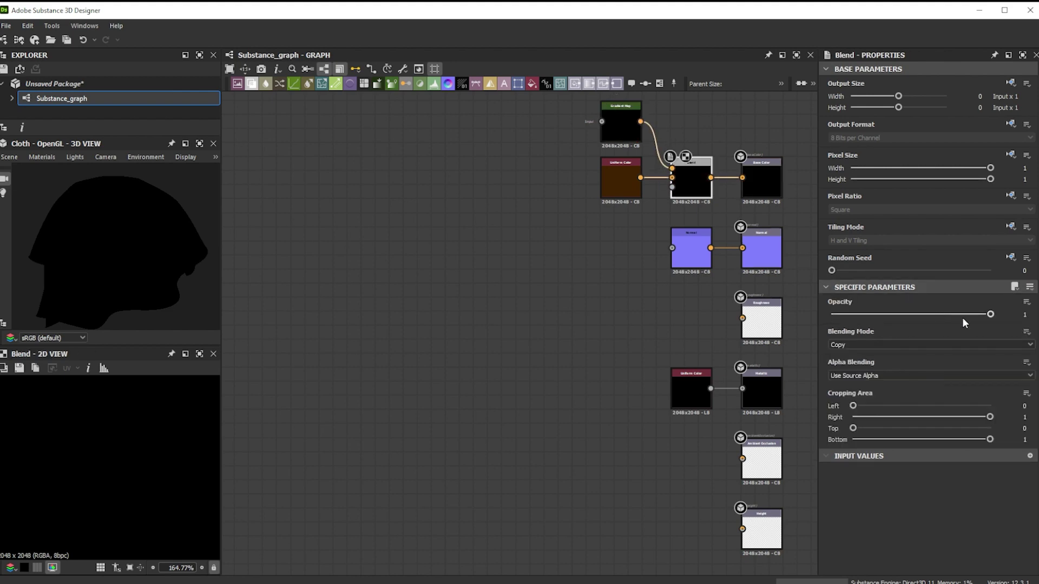
{"action": "type", "text": ".15"}
{"action": "key", "text": "Return"}
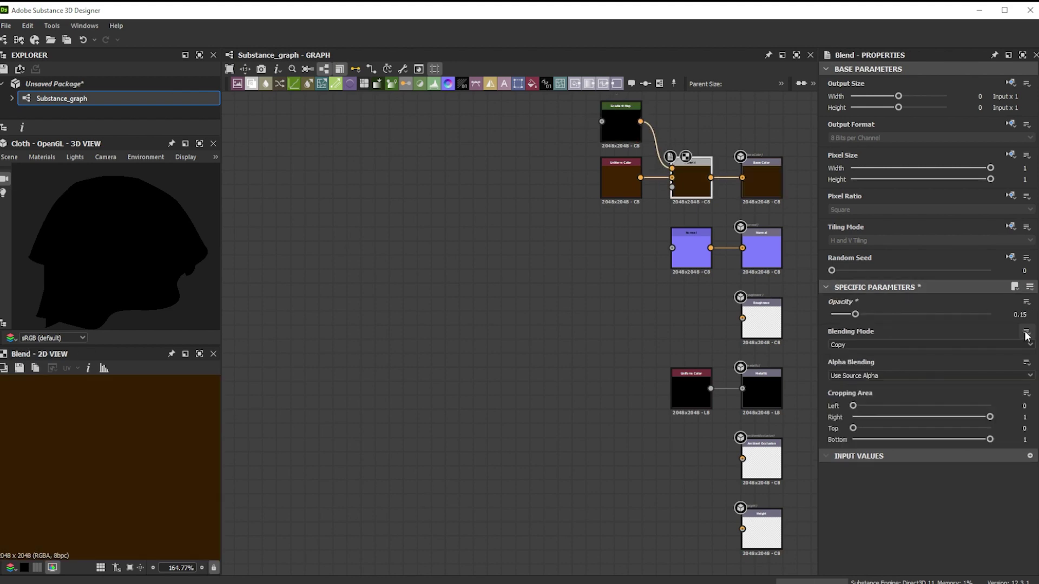
Step: Add a Histogram Range at 0.6 for roughness, fed by an Invert Grayscale node
{"action": "left_click", "coordinate": [688, 322]}
{"action": "key", "text": "space"}
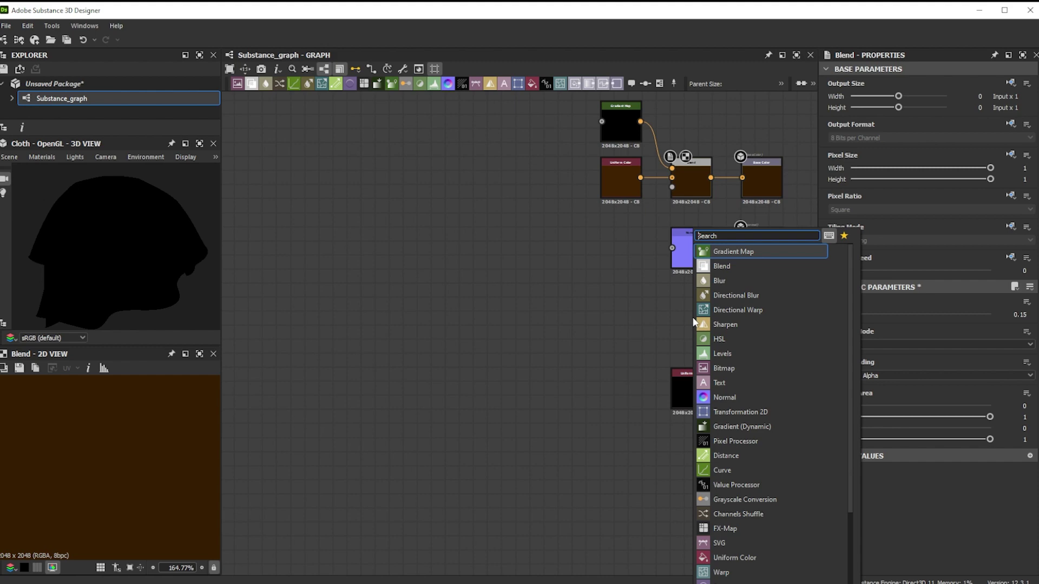
{"action": "type", "text": "hi"}
{"action": "left_click", "coordinate": [732, 283]}
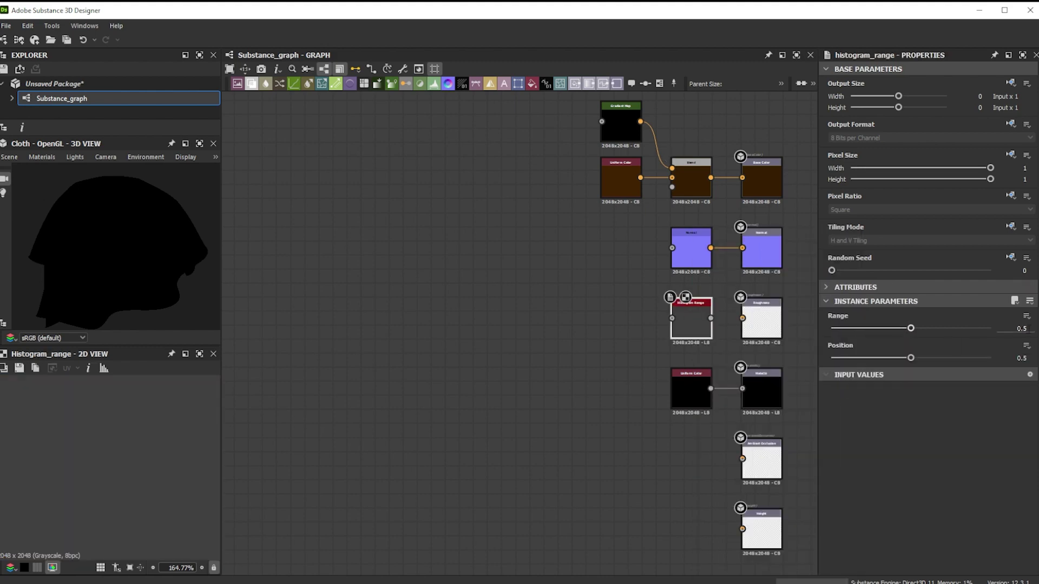
{"action": "type", "text": ".6"}
{"action": "key", "text": "Return"}
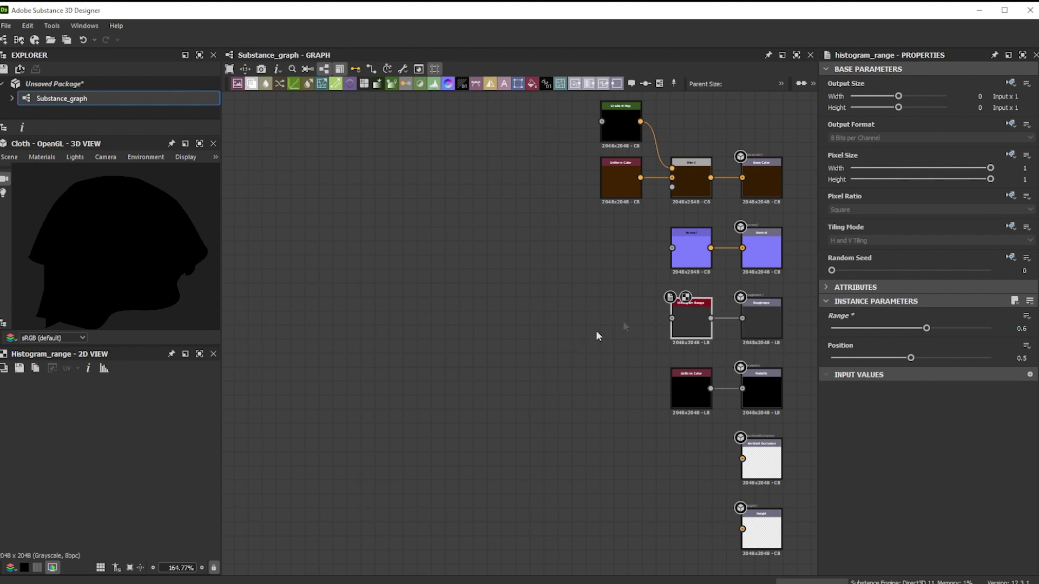
{"action": "key", "text": "space"}
{"action": "type", "text": "in"}
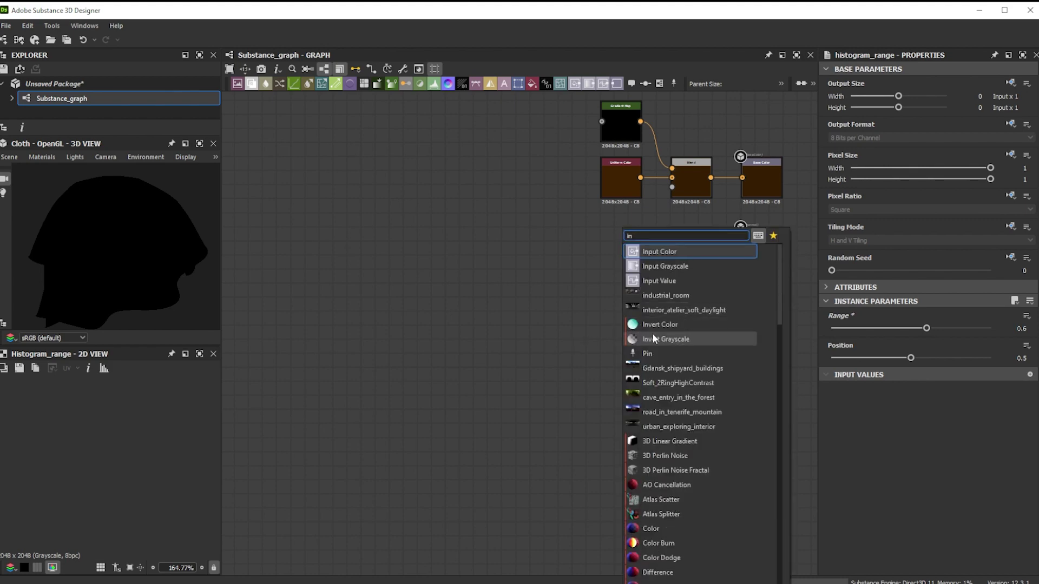
{"action": "left_click", "coordinate": [652, 339]}
{"action": "left_click_drag", "start_coordinate": [640, 318], "coordinate": [672, 318]}
Step: Connect an HBAO node with 0.002 height depth to the Ambient Occlusion output
{"action": "key", "text": "space"}
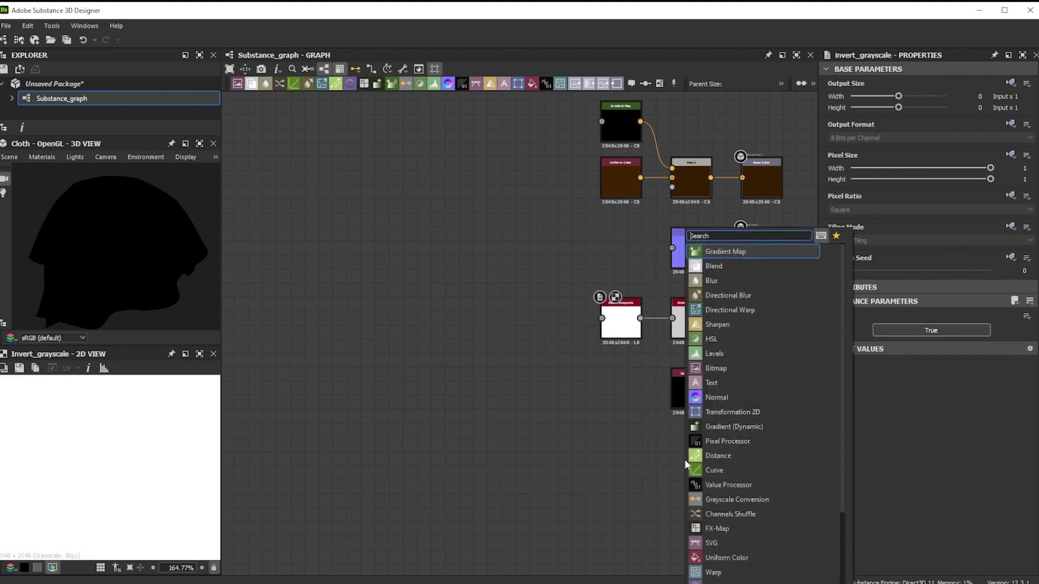
{"action": "type", "text": "hbao"}
{"action": "left_click", "coordinate": [732, 255]}
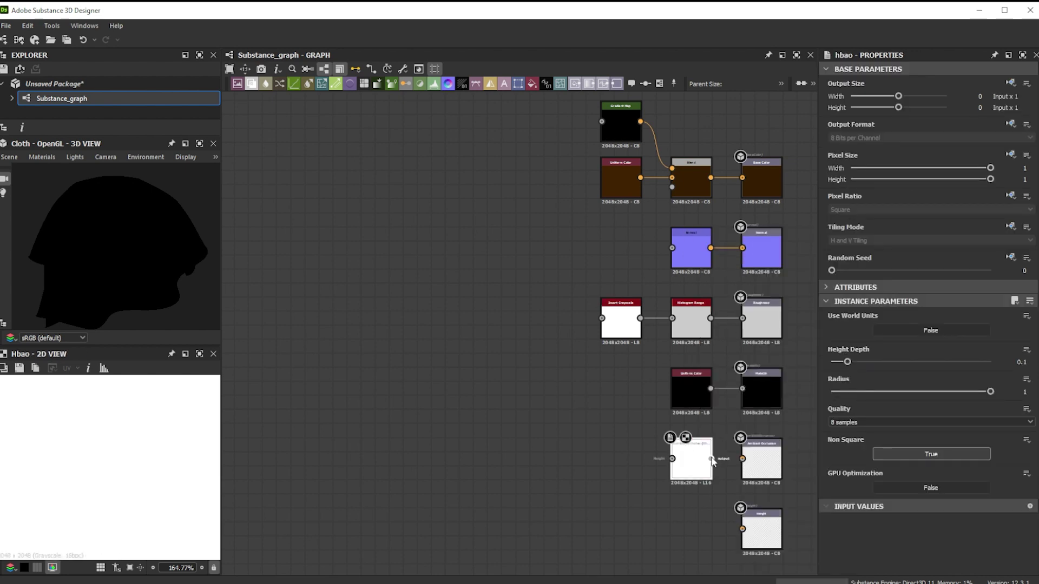
{"action": "left_click_drag", "start_coordinate": [712, 460], "coordinate": [743, 459]}
{"action": "left_click", "coordinate": [1031, 363]}
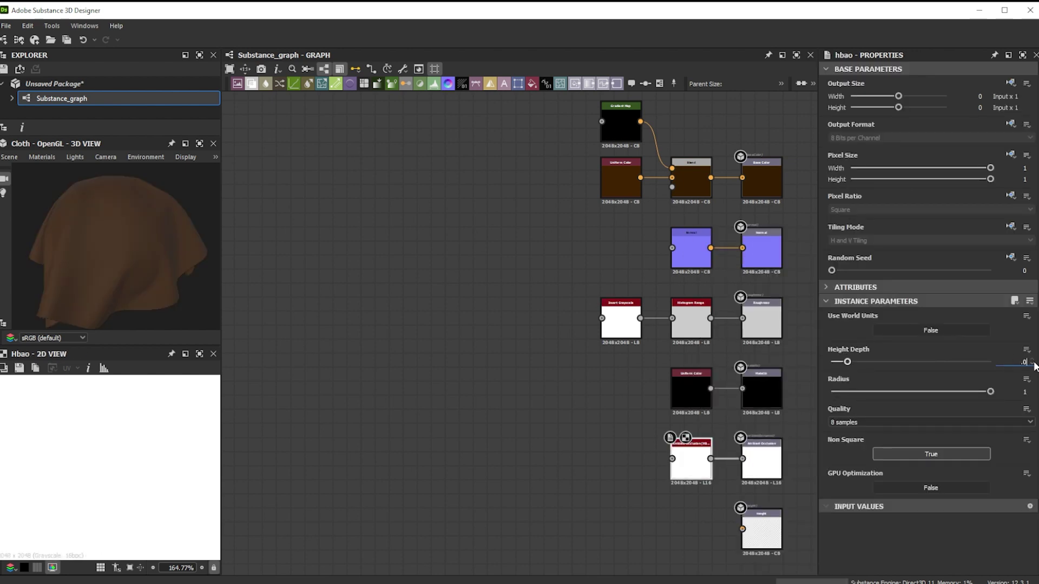
{"action": "key", "text": "Return"}
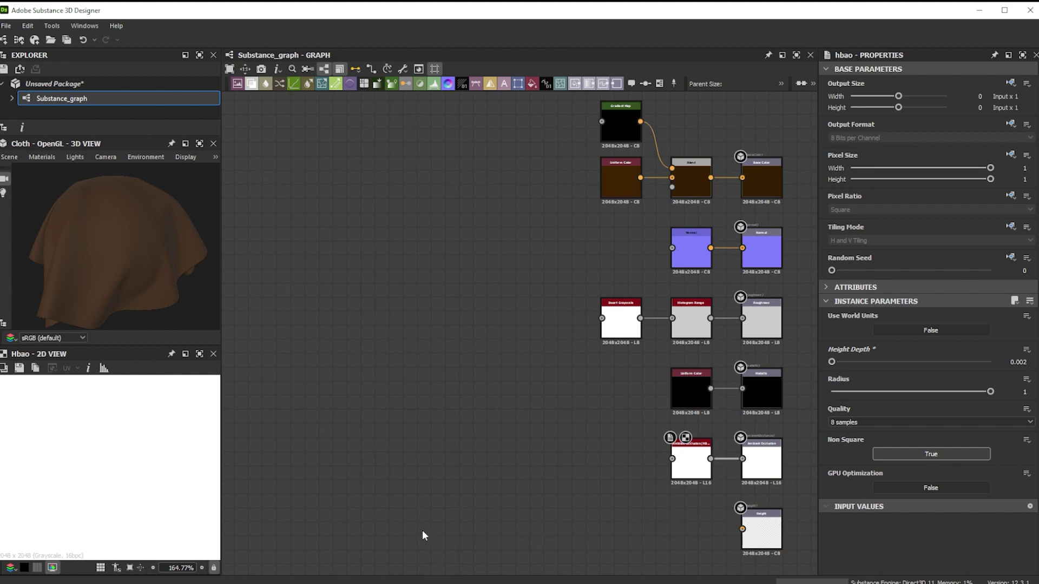
Step: Add a Dot node and link it to the Height output
{"action": "key", "text": "space"}
{"action": "type", "text": "dot"}
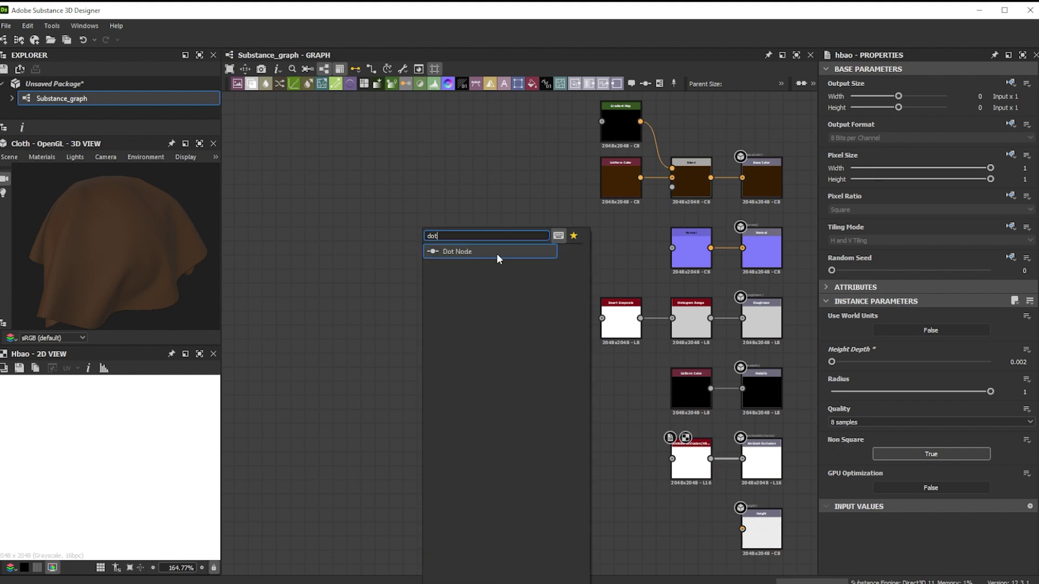
{"action": "left_click", "coordinate": [472, 252]}
{"action": "left_click_drag", "start_coordinate": [435, 529], "coordinate": [743, 529]}
Step: Add a Voronoi node at scale 128 and connect it to the waiting Dot input
{"action": "key", "text": "space"}
{"action": "type", "text": "voro"}
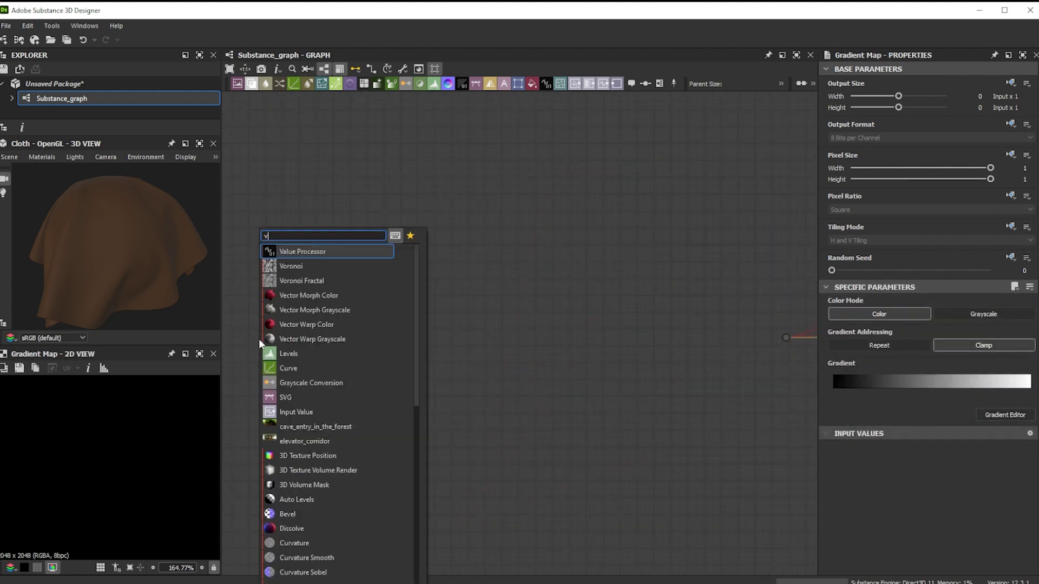
{"action": "left_click", "coordinate": [286, 251]}
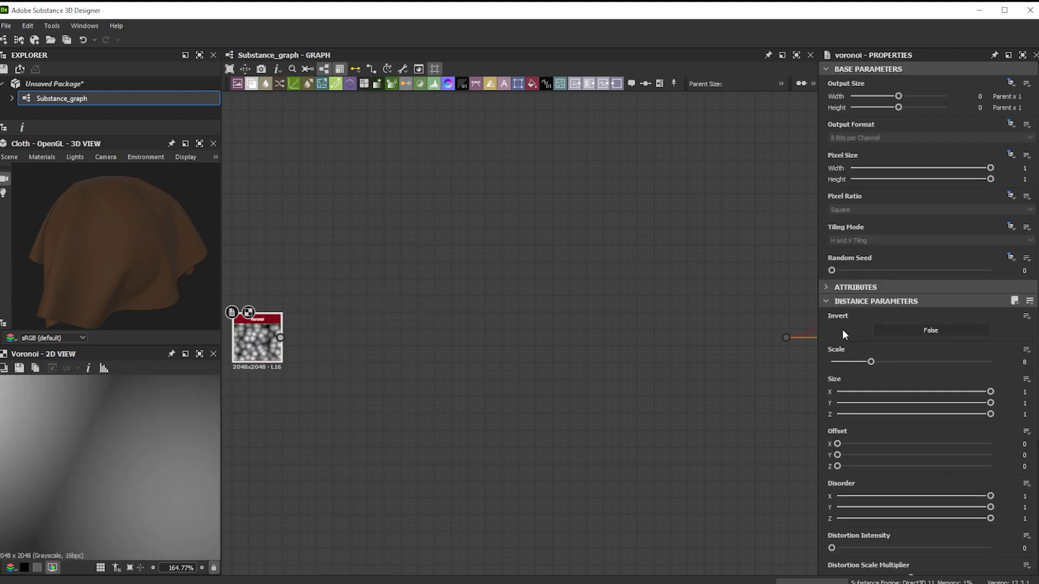
{"action": "type", "text": "128"}
{"action": "key", "text": "Return"}
{"action": "scroll", "coordinate": [822, 410], "scroll_direction": "down", "scroll_amount": 3}
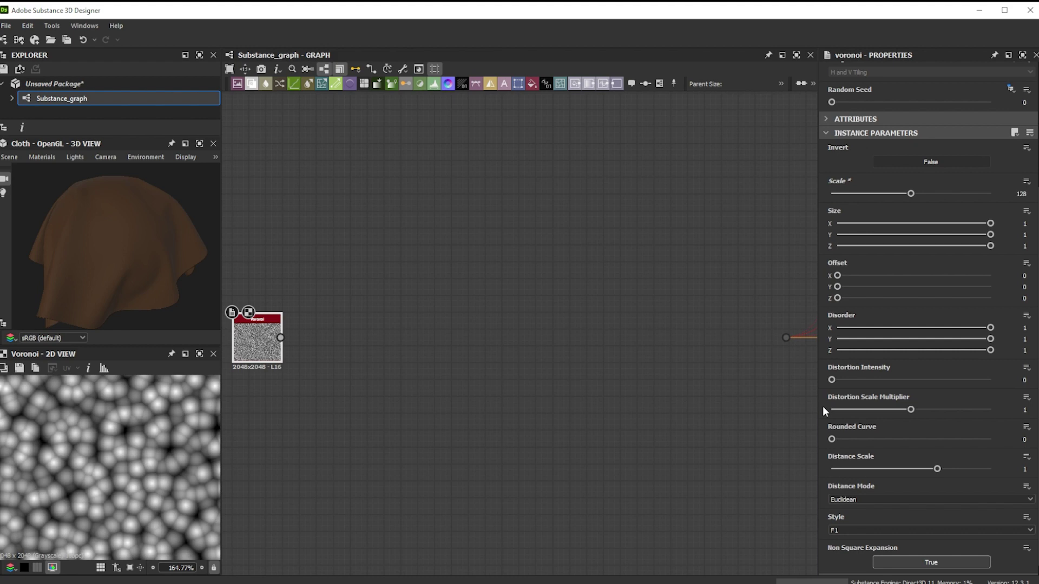
{"action": "left_click_drag", "start_coordinate": [280, 338], "coordinate": [786, 338]}
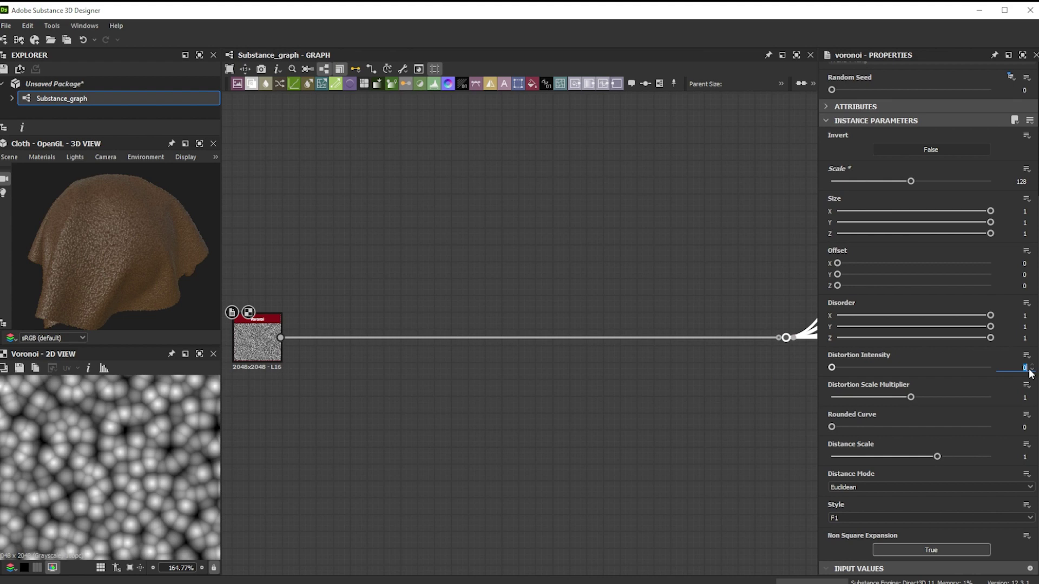
Step: Set the Voronoi distortion intensity 0.25, rounded curve 0.7 and style F1/F2
{"action": "key", "text": "Return"}
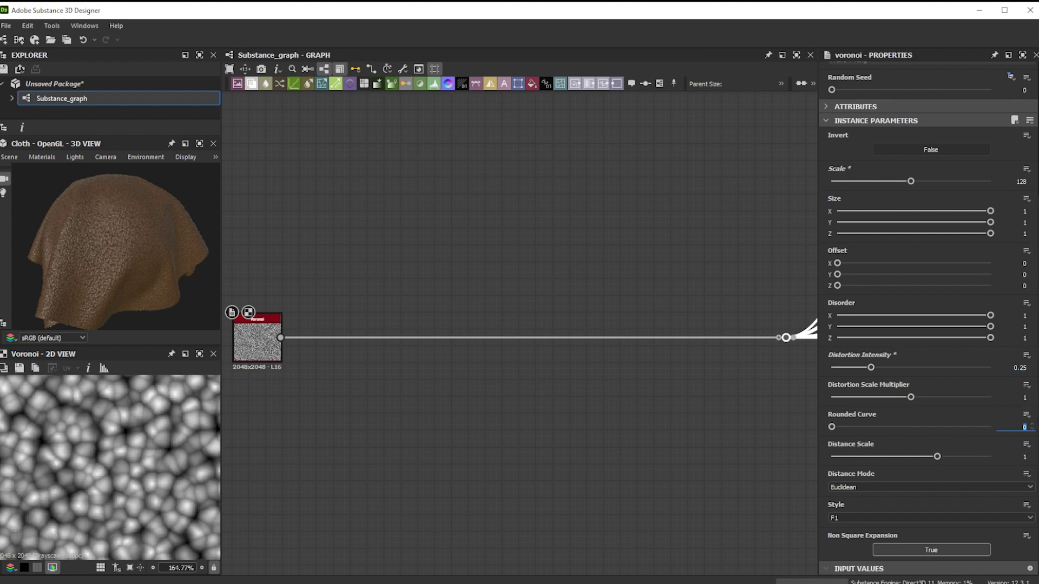
{"action": "type", "text": "0.7"}
{"action": "key", "text": "Return"}
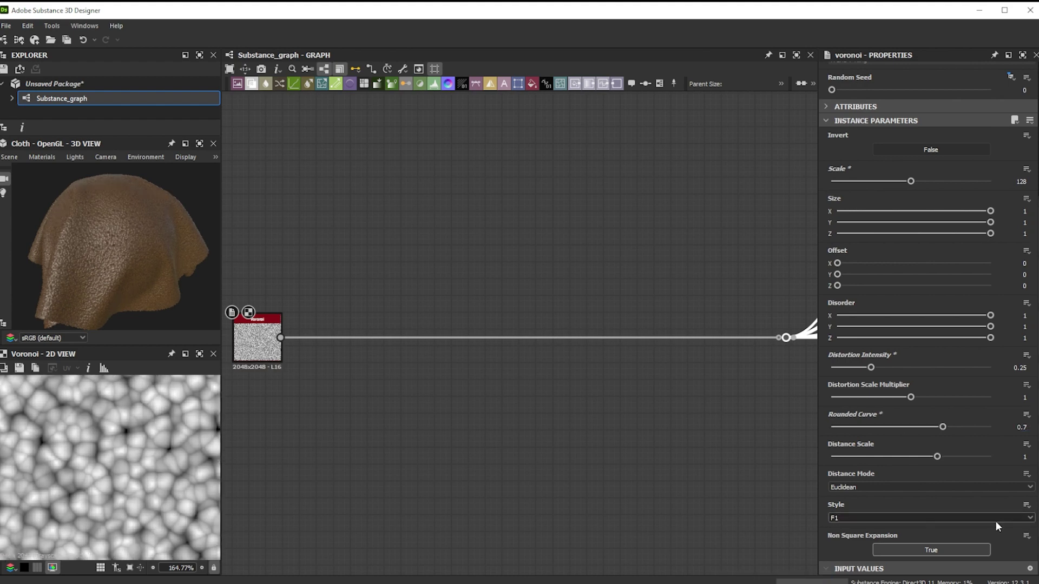
{"action": "left_click", "coordinate": [997, 518]}
{"action": "left_click", "coordinate": [897, 556]}
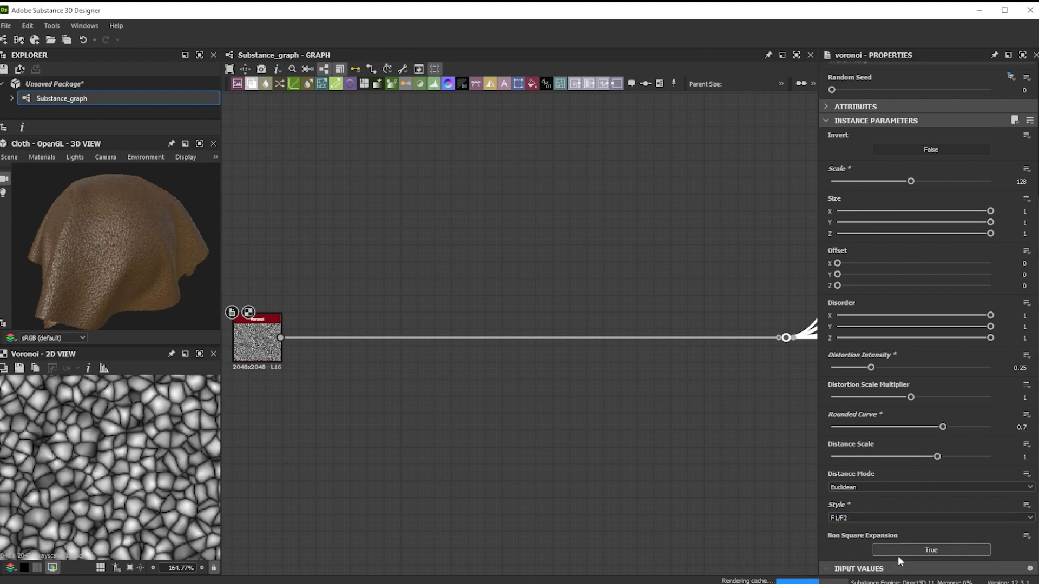
{"action": "left_click", "coordinate": [255, 350]}
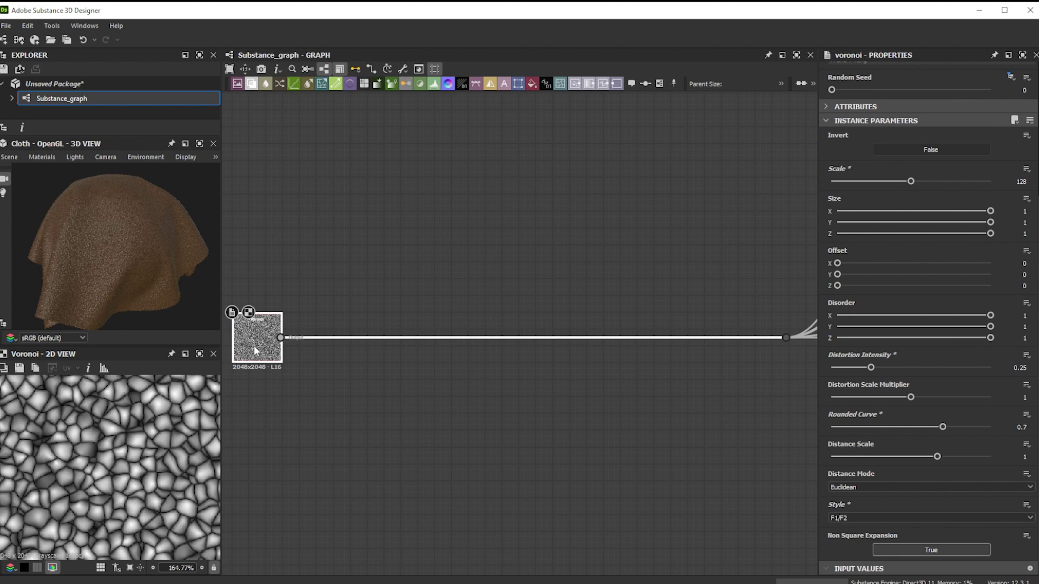
{"action": "key", "text": "space"}
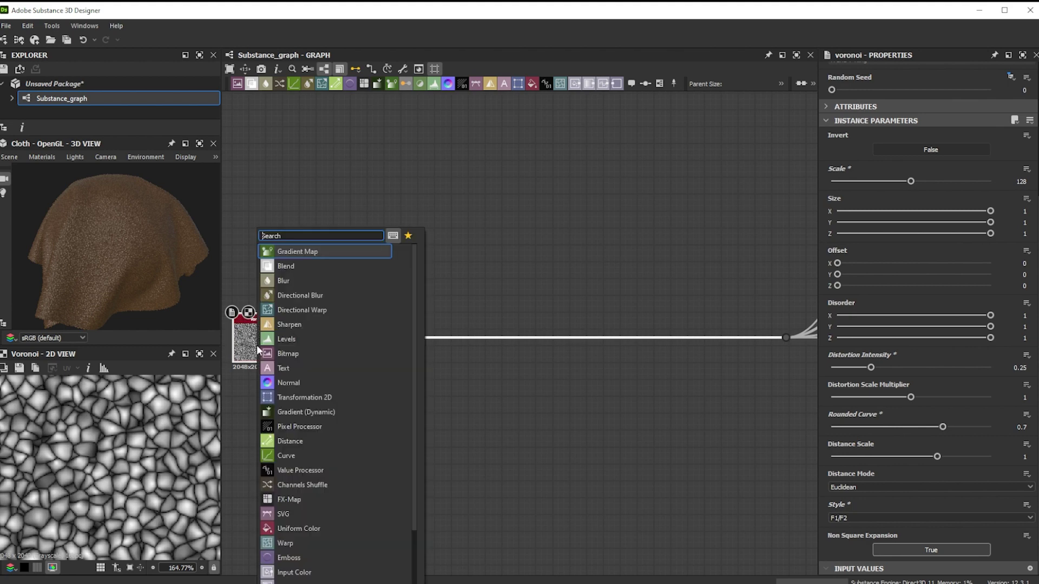
Step: Insert a Levels node after the Voronoi with Level In Mid at 0.25
{"action": "type", "text": "leve"}
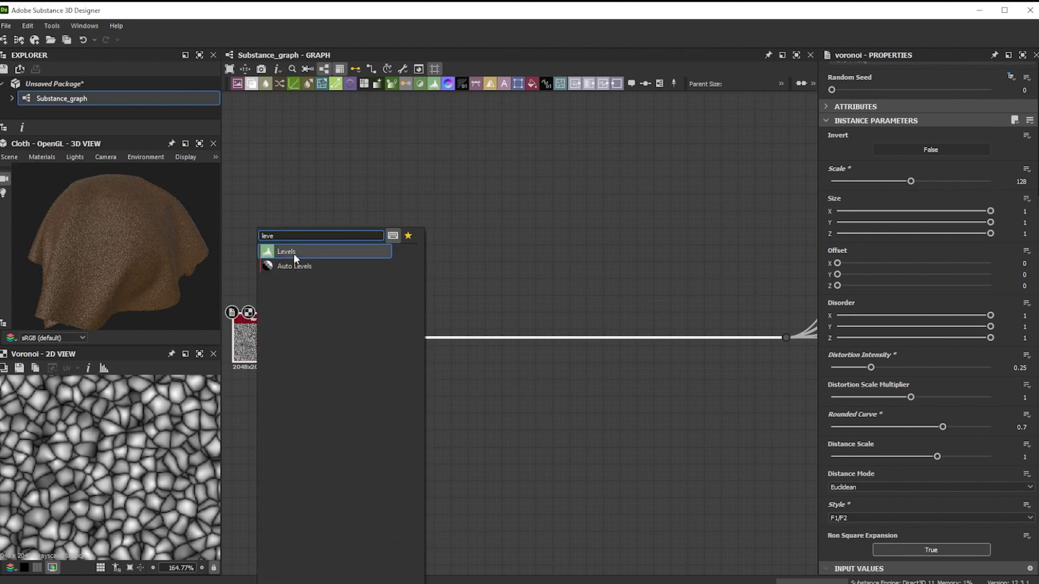
{"action": "left_click", "coordinate": [293, 252]}
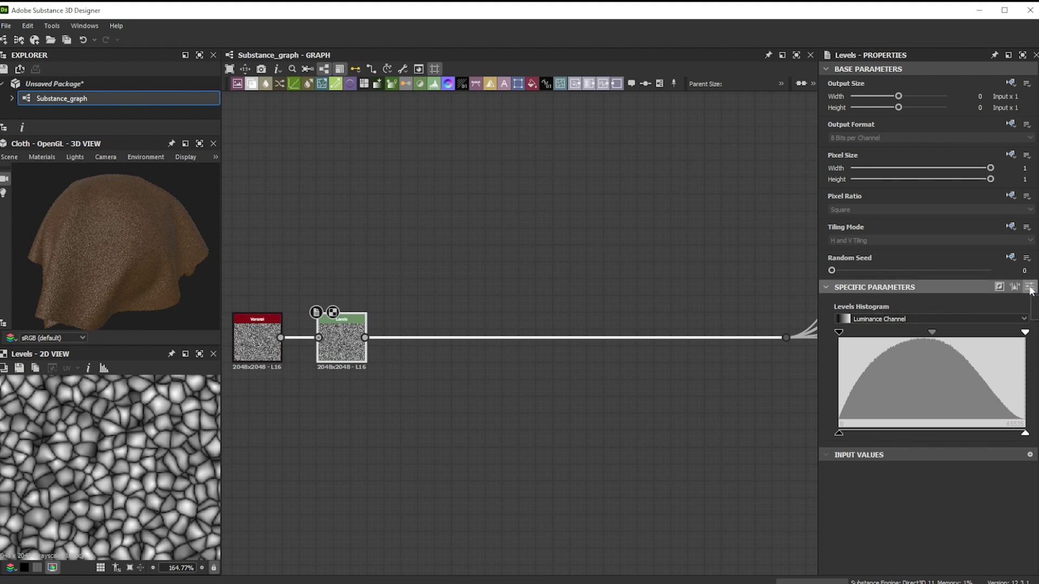
{"action": "left_click", "coordinate": [1031, 287]}
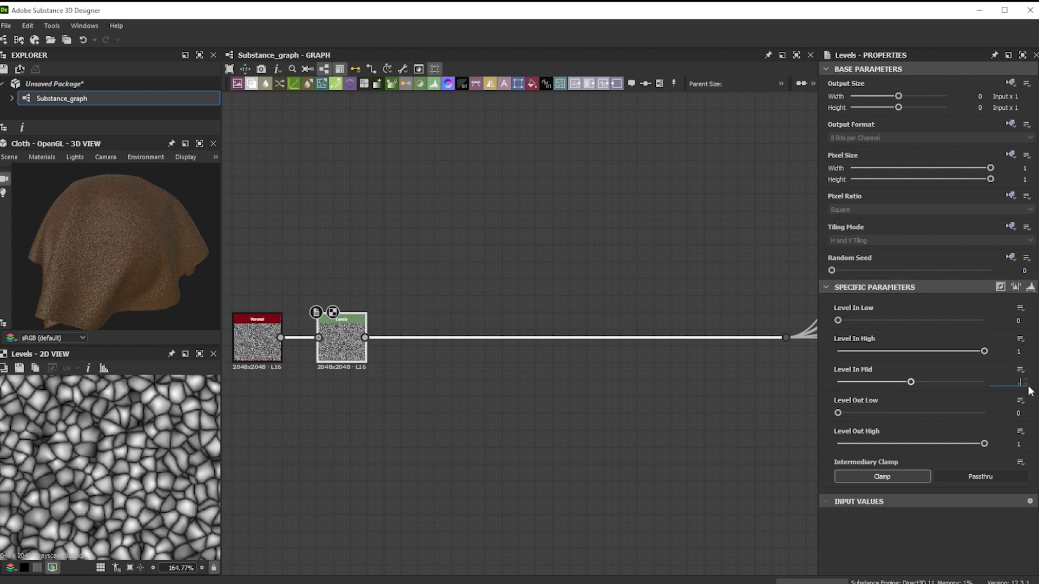
{"action": "key", "text": "Return"}
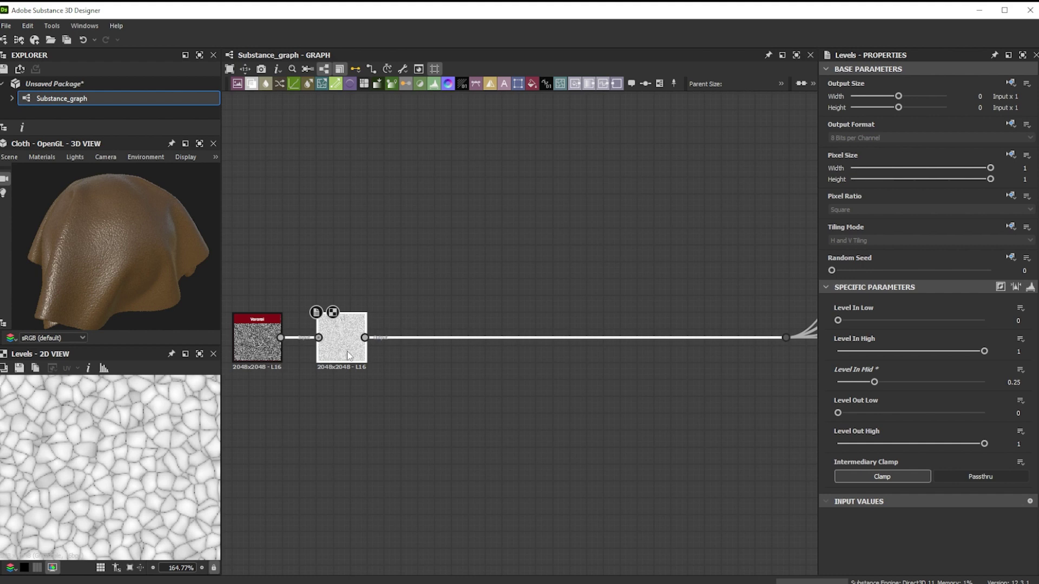
Step: Insert a Blur HQ Grayscale after Levels with intensity 0.15
{"action": "key", "text": "space"}
{"action": "type", "text": "blu"}
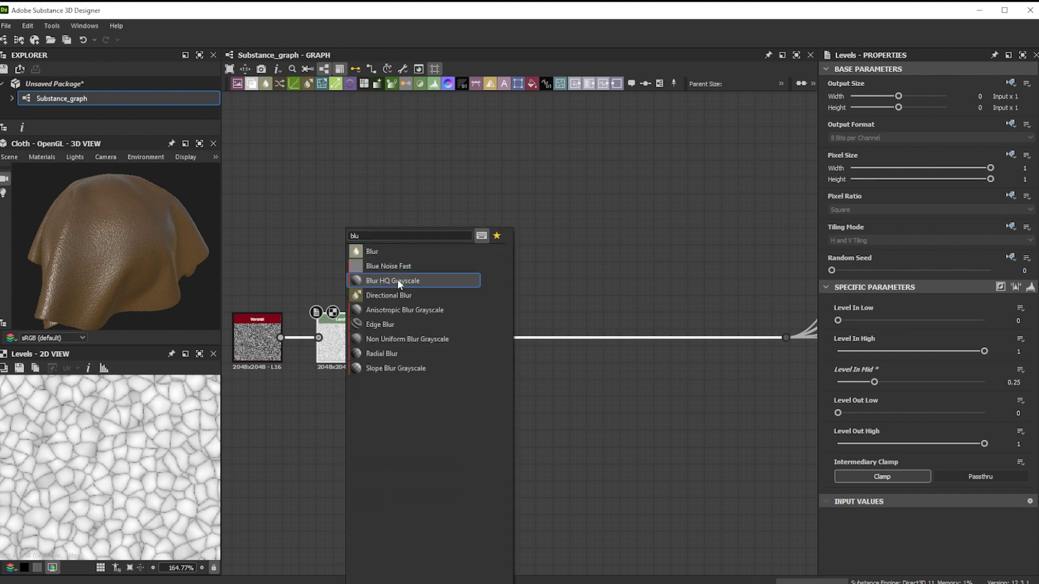
{"action": "left_click", "coordinate": [397, 279]}
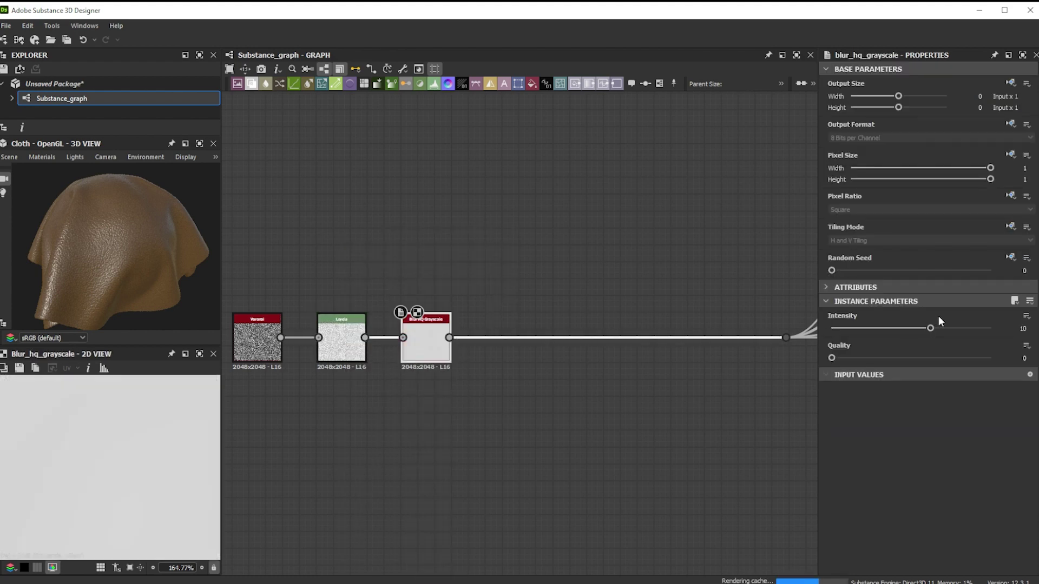
{"action": "left_click", "coordinate": [1032, 332]}
{"action": "type", "text": "0.15"}
{"action": "key", "text": "Return"}
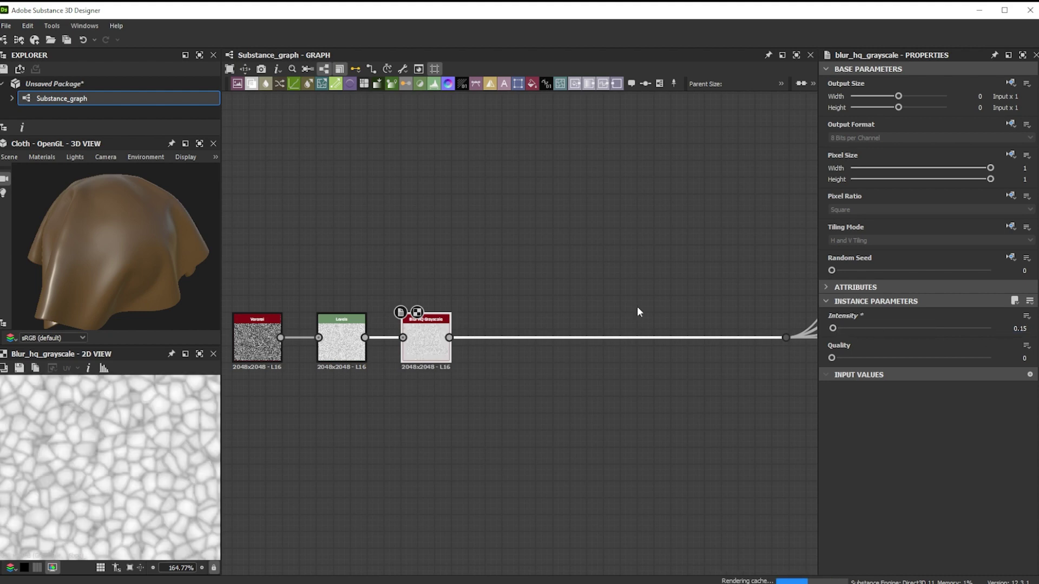
Step: Add a Voronoi Fractal above the blur node with scale 20
{"action": "key", "text": "space"}
{"action": "type", "text": "voro"}
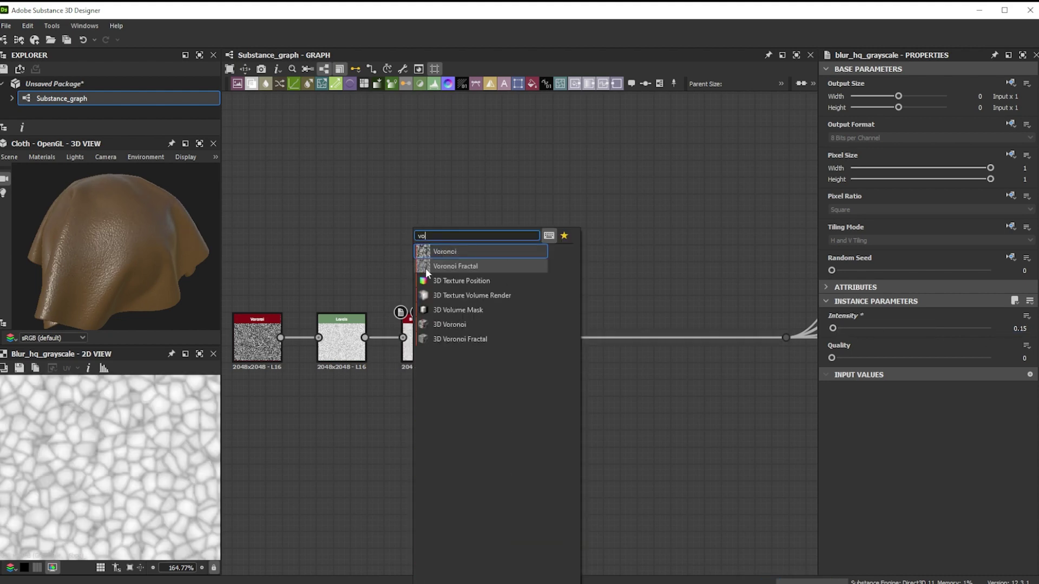
{"action": "left_click", "coordinate": [470, 265]}
{"action": "left_click_drag", "start_coordinate": [423, 274], "coordinate": [434, 273]}
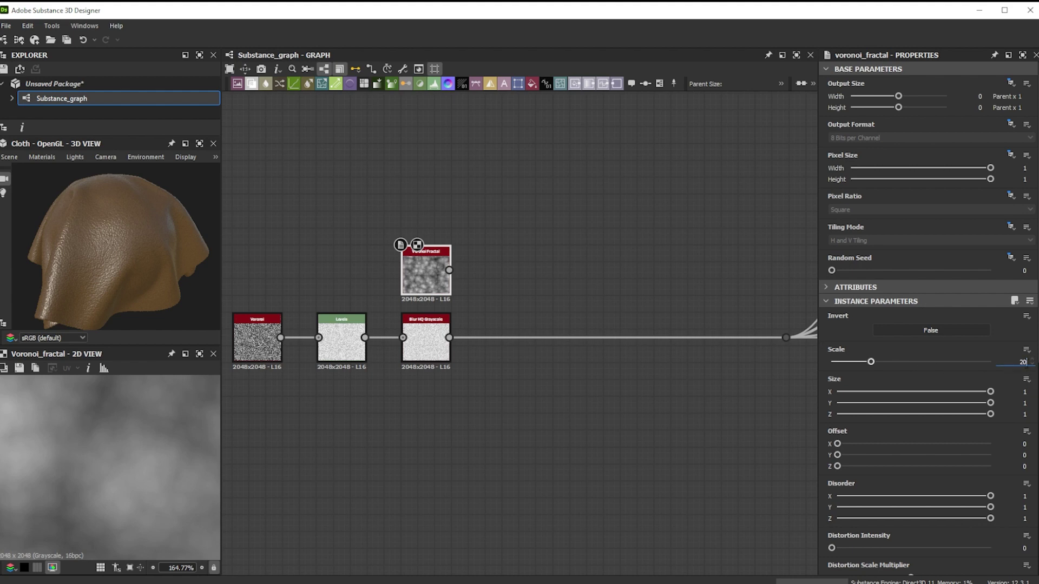
{"action": "type", "text": "20"}
{"action": "key", "text": "Return"}
Step: Set its distortion scale multiplier to 40, distortion intensity 0.1 and roughness 0.85
{"action": "scroll", "coordinate": [820, 407], "scroll_direction": "down", "scroll_amount": 3}
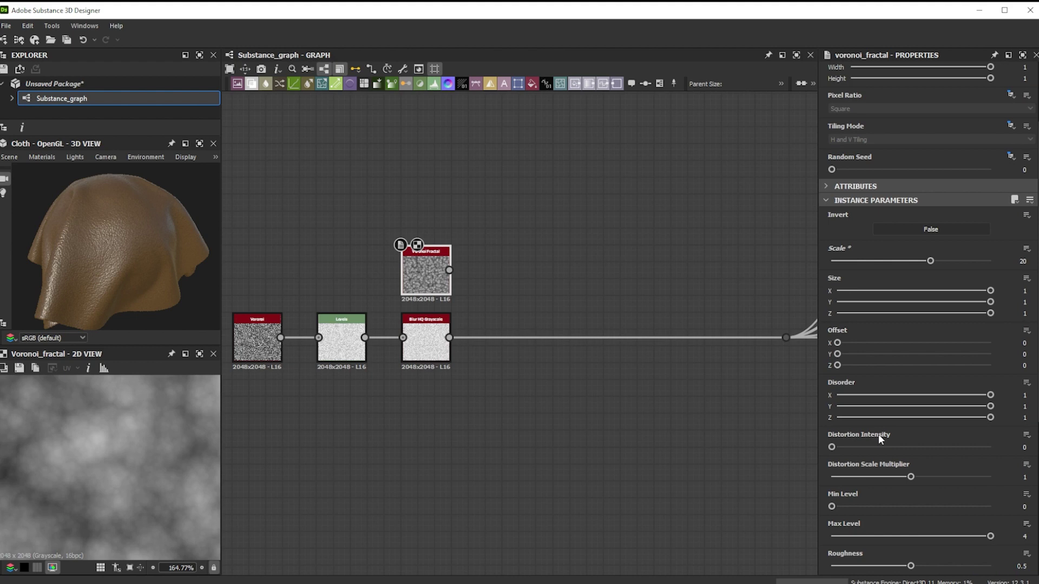
{"action": "left_click", "coordinate": [1025, 476]}
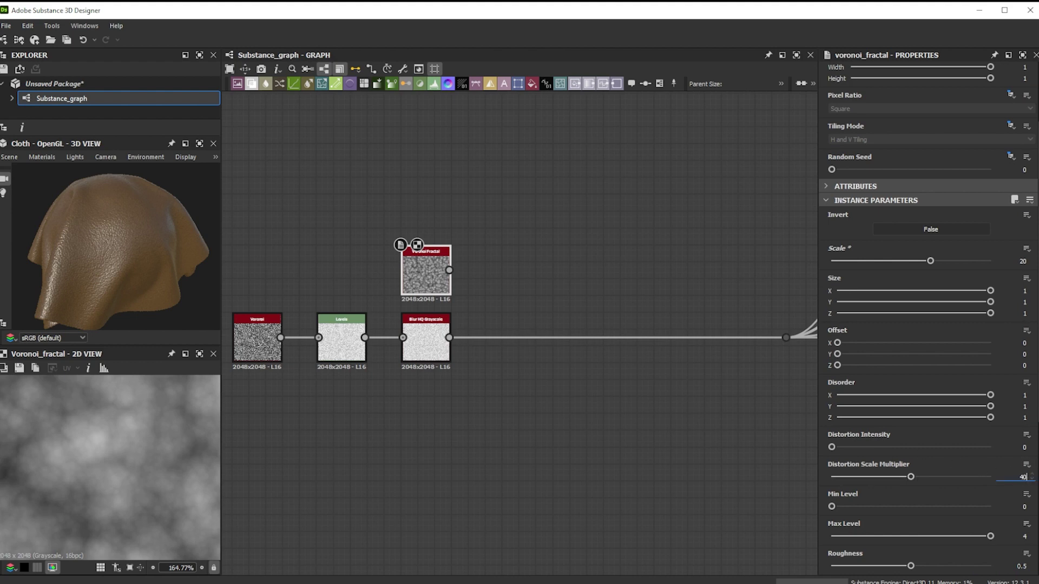
{"action": "type", "text": "40"}
{"action": "key", "text": "Return"}
{"action": "type", "text": ".1"}
{"action": "key", "text": "Return"}
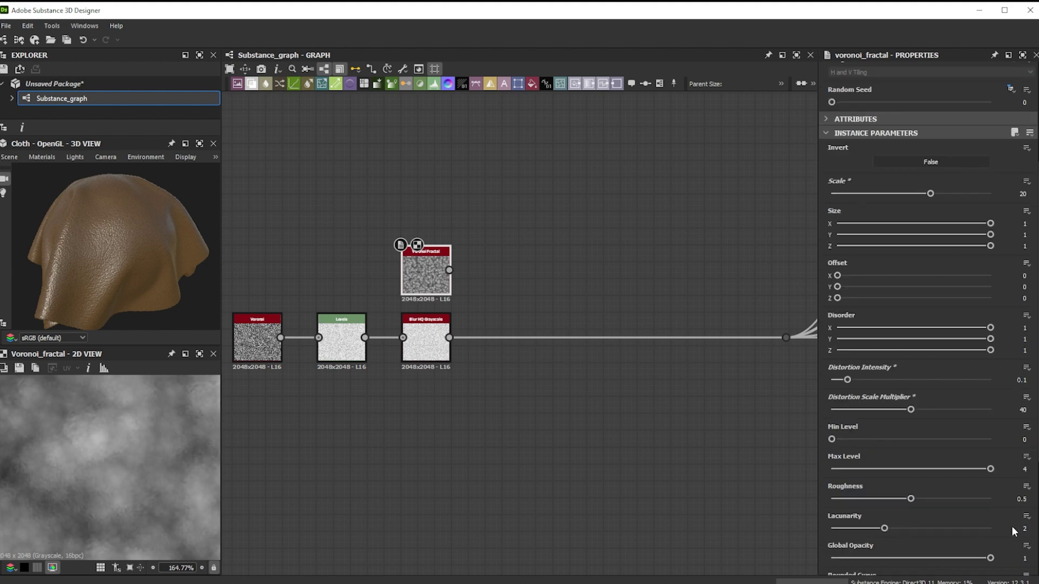
{"action": "left_click", "coordinate": [1022, 499]}
{"action": "type", "text": ".85"}
{"action": "key", "text": "Return"}
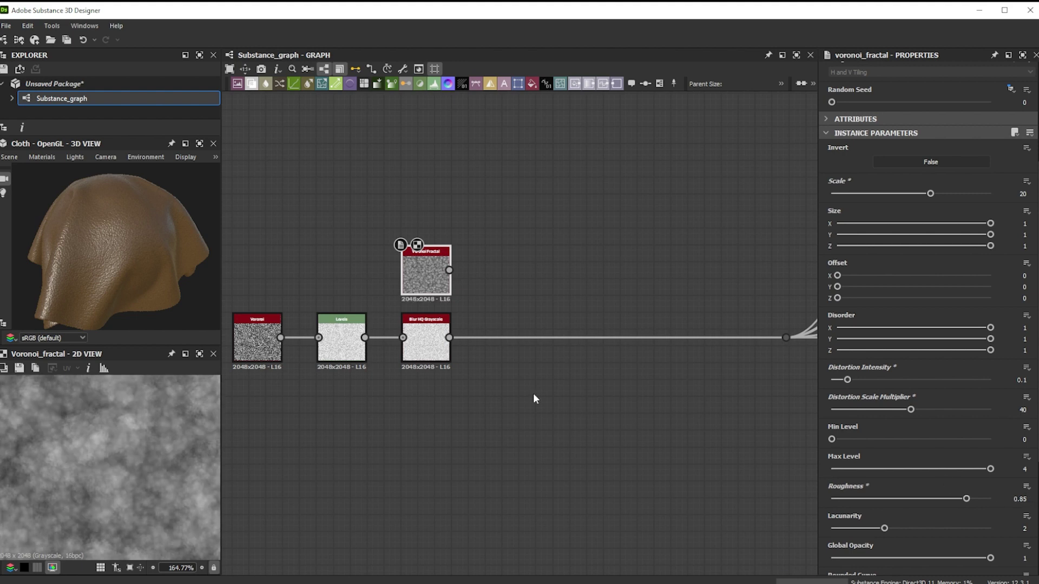
{"action": "left_click", "coordinate": [424, 353]}
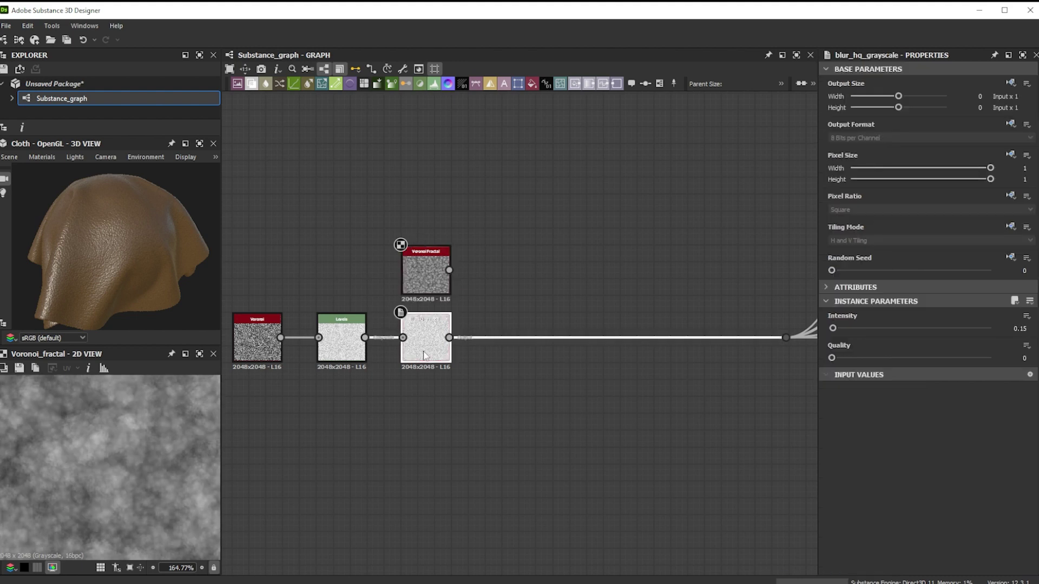
Step: Blend the Voronoi Fractal over the blur in Min (Darken) mode at 0.4 opacity
{"action": "key", "text": "space"}
{"action": "type", "text": "bl"}
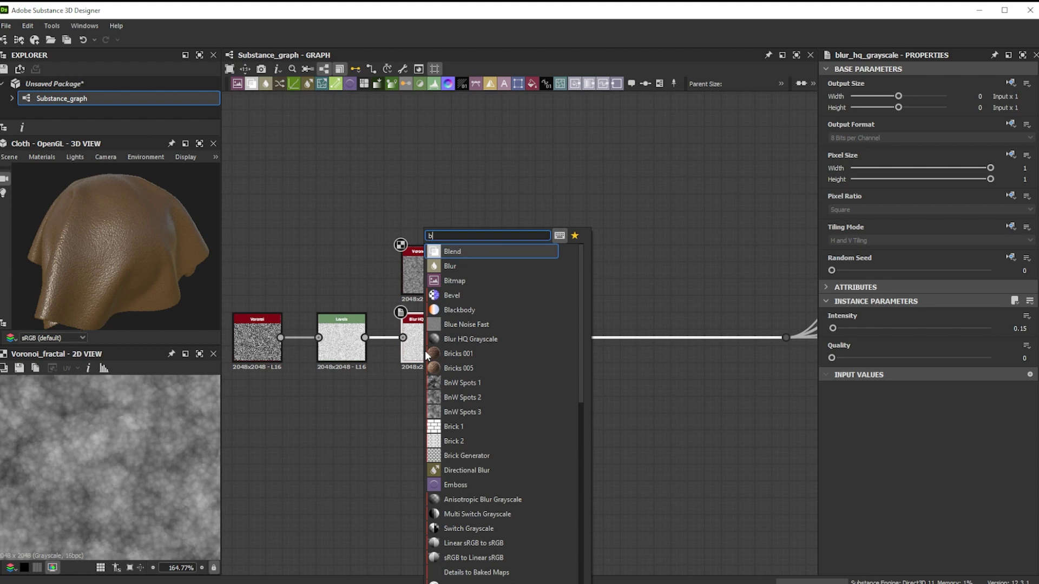
{"action": "left_click", "coordinate": [460, 251]}
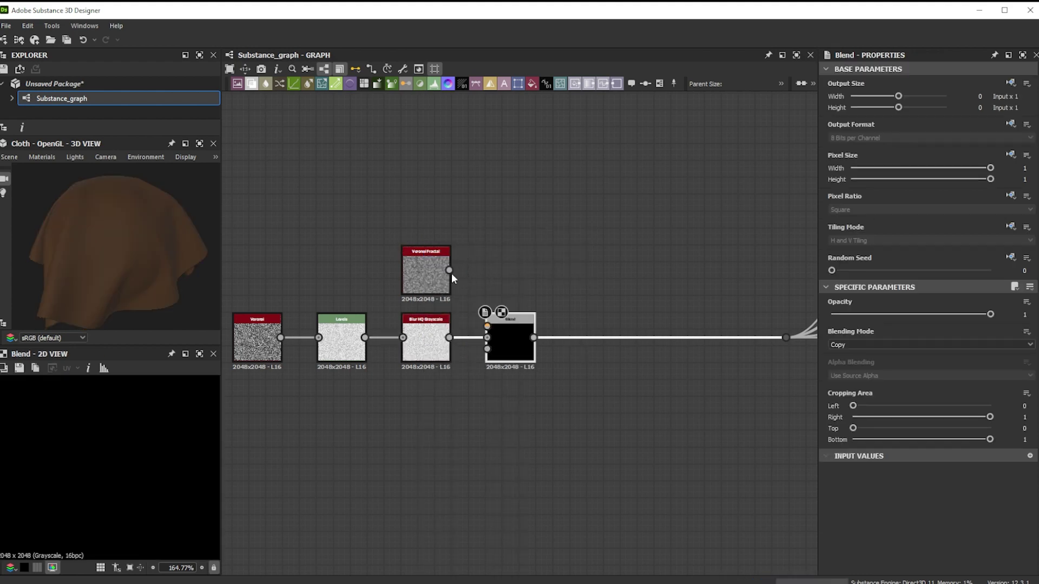
{"action": "left_click_drag", "start_coordinate": [449, 270], "coordinate": [501, 320]}
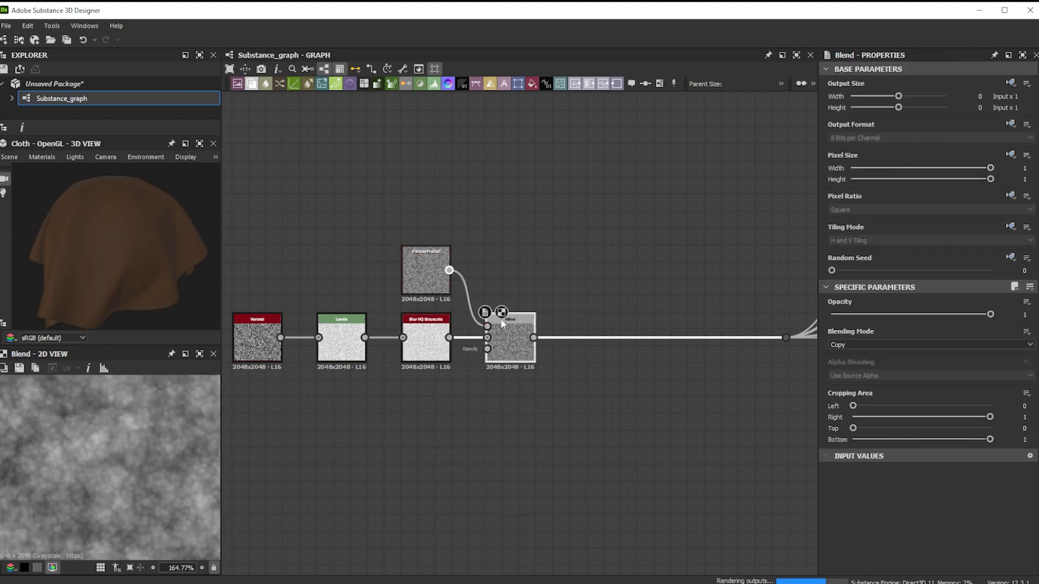
{"action": "left_click", "coordinate": [878, 344]}
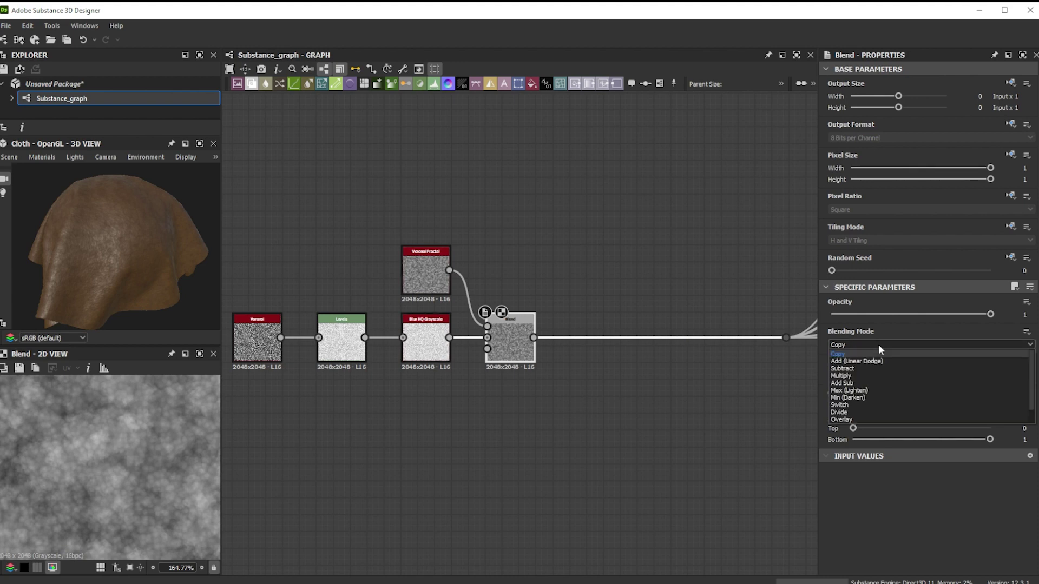
{"action": "left_click", "coordinate": [875, 398]}
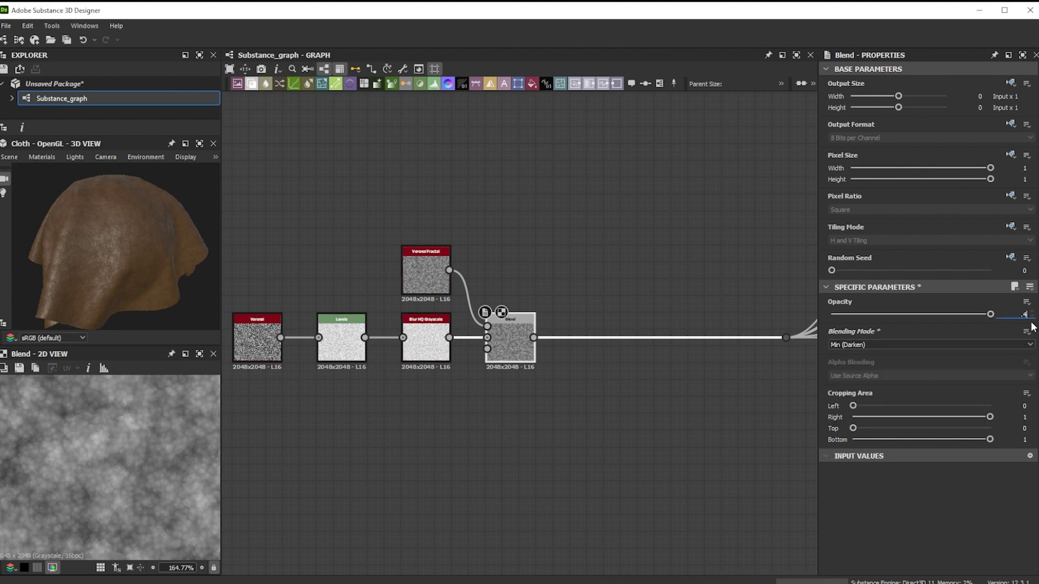
{"action": "key", "text": "Return"}
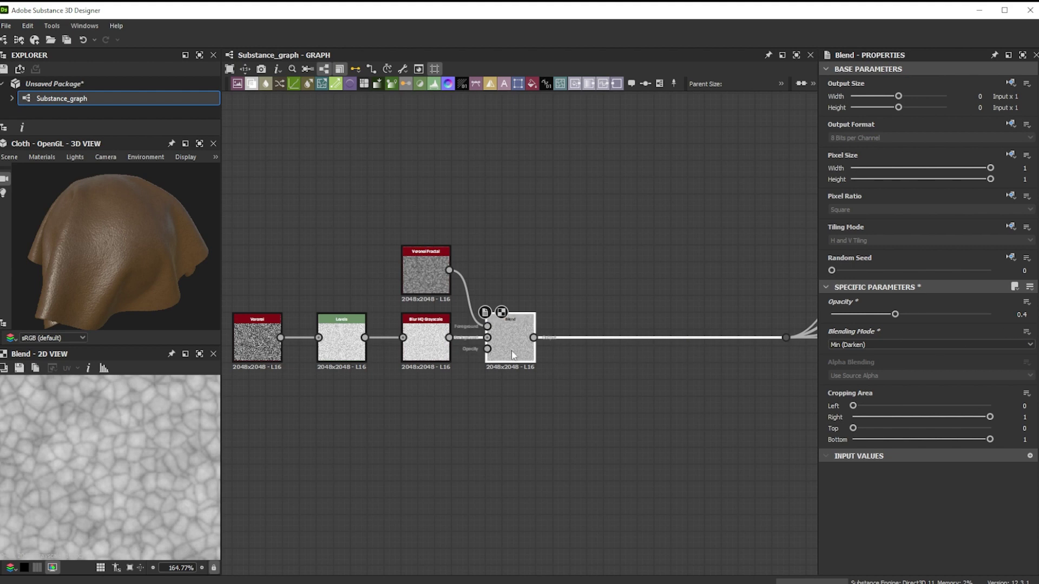
Step: Insert an Auto Levels node after the Blend
{"action": "key", "text": "space"}
{"action": "type", "text": "aut"}
{"action": "left_click", "coordinate": [561, 266]}
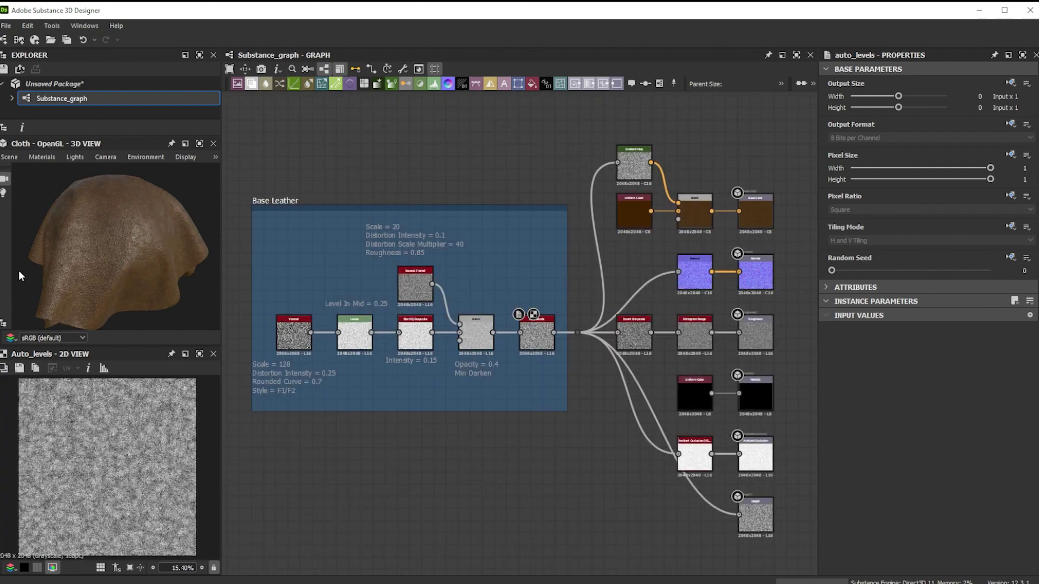
Step: Orbit the cloth preview to inspect the pebbled leather
{"action": "left_click_drag", "start_coordinate": [19, 271], "coordinate": [198, 268]}
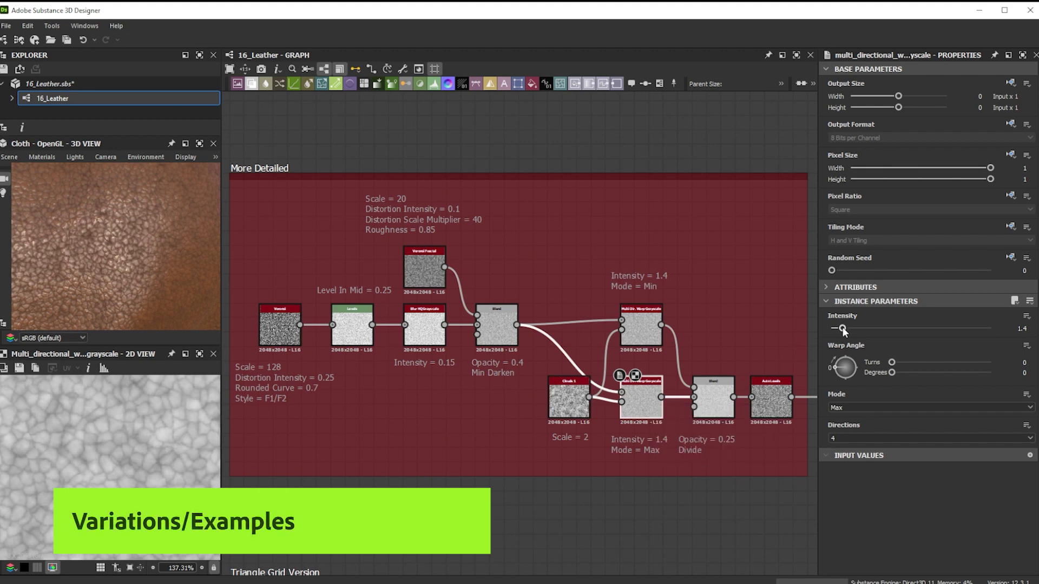
Step: Try a 2.82 warp intensity, undo back to 1.4, then inspect the warp and blend nodes
{"action": "left_click_drag", "start_coordinate": [843, 328], "coordinate": [855, 329]}
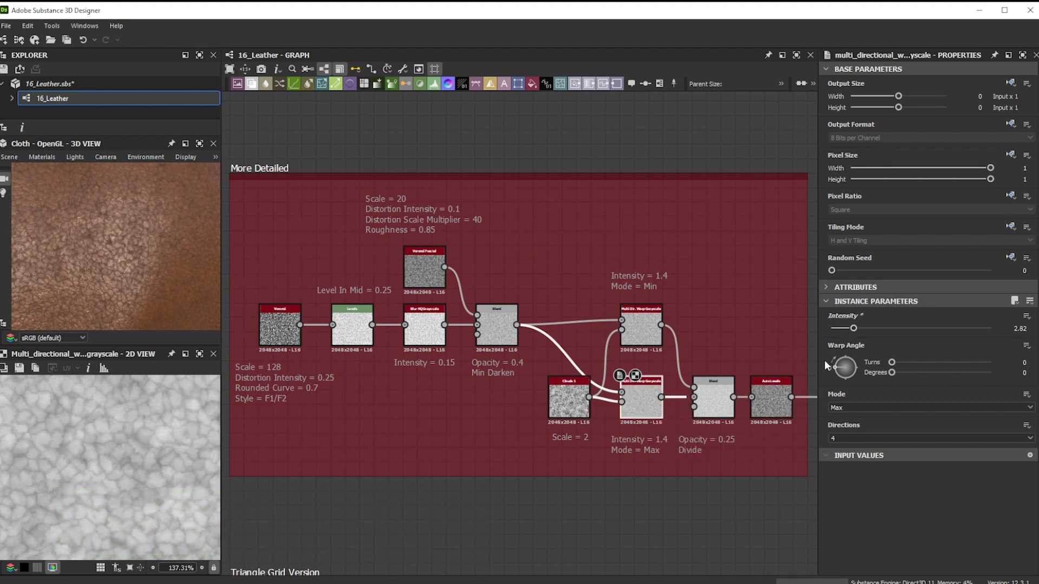
{"action": "key", "text": "ctrl+z"}
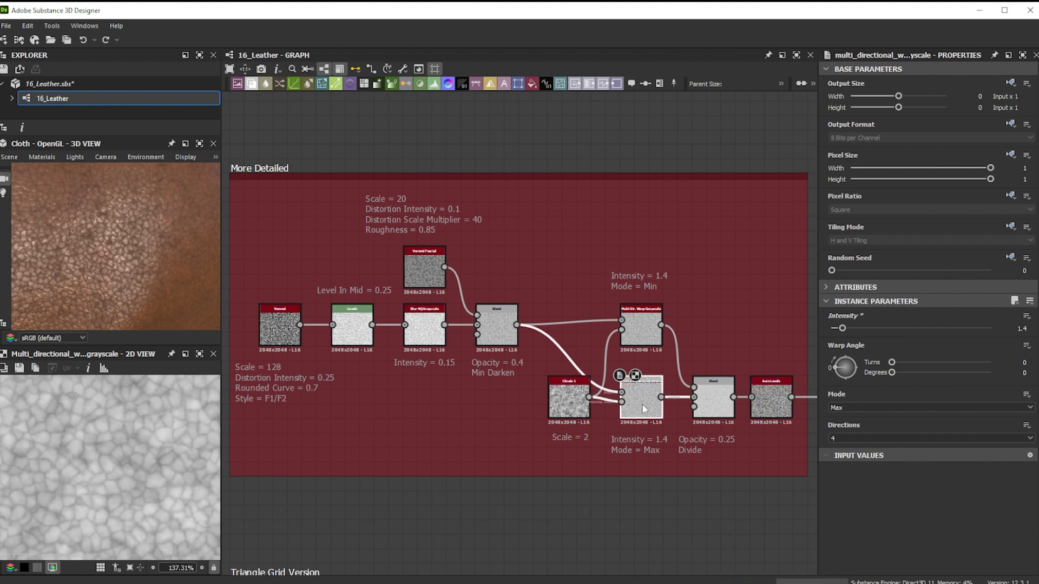
{"action": "left_click", "coordinate": [648, 336]}
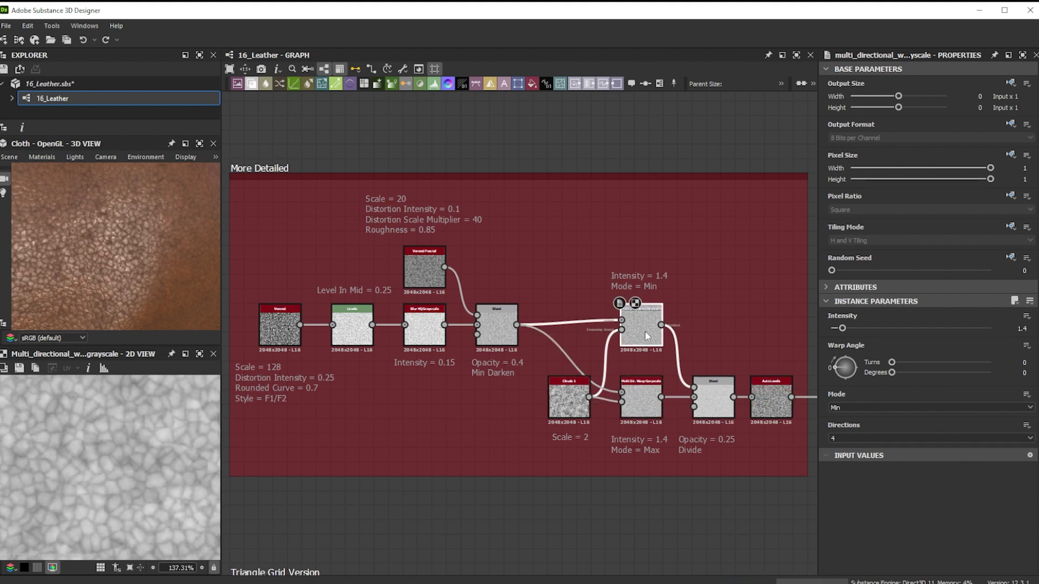
{"action": "left_click", "coordinate": [709, 397]}
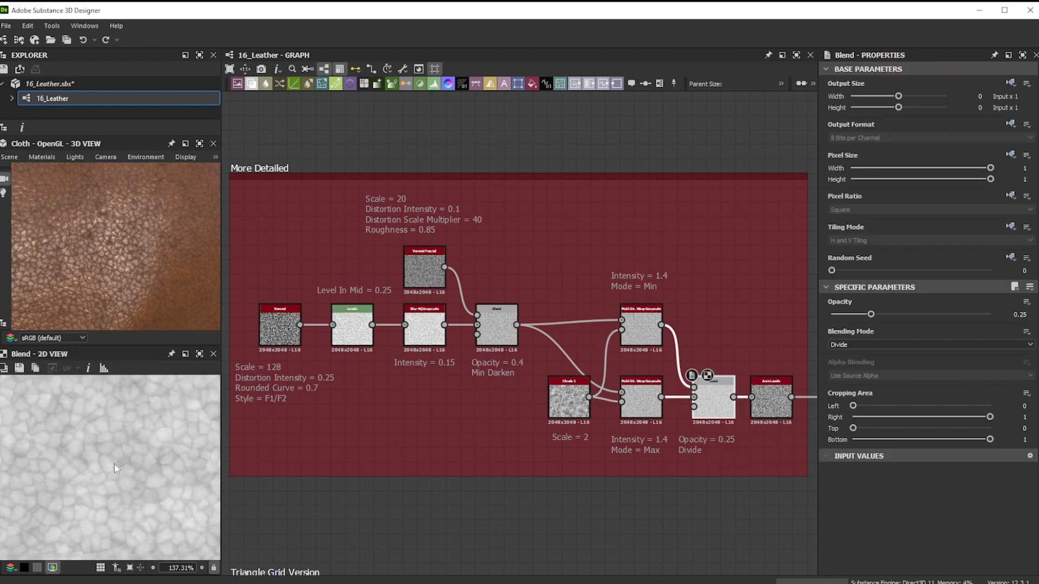
{"action": "left_click", "coordinate": [506, 327]}
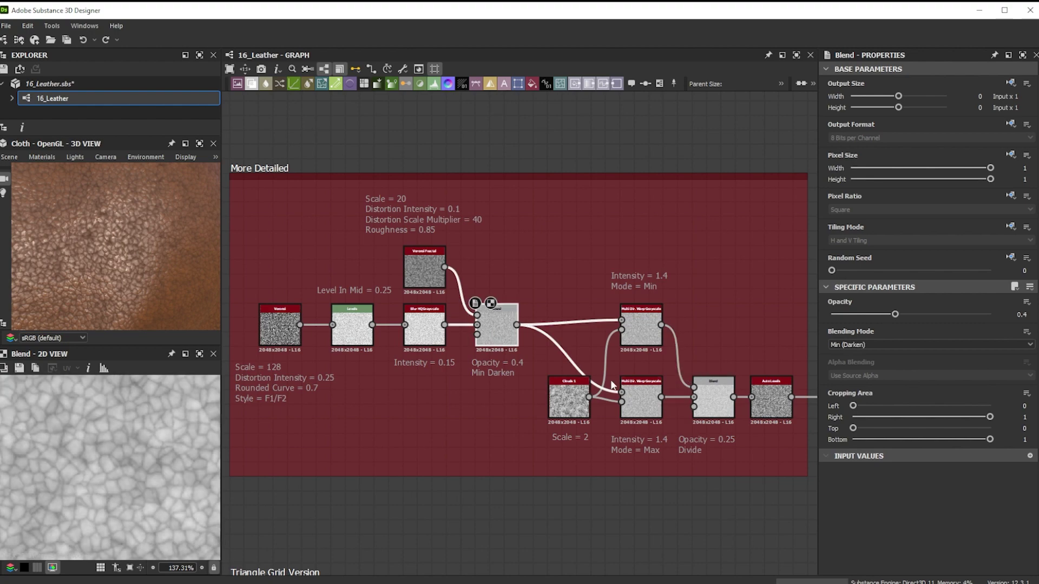
{"action": "left_click", "coordinate": [713, 411]}
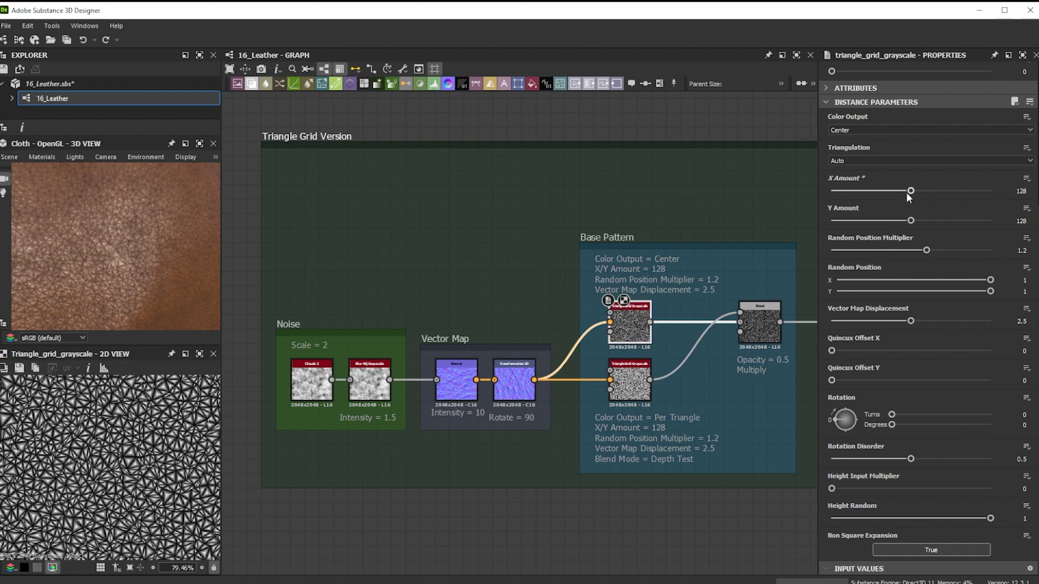
{"action": "left_click_drag", "start_coordinate": [912, 191], "coordinate": [932, 191]}
{"action": "key", "text": "ctrl+z"}
{"action": "left_click_drag", "start_coordinate": [911, 322], "coordinate": [983, 314]}
{"action": "key", "text": "ctrl+z"}
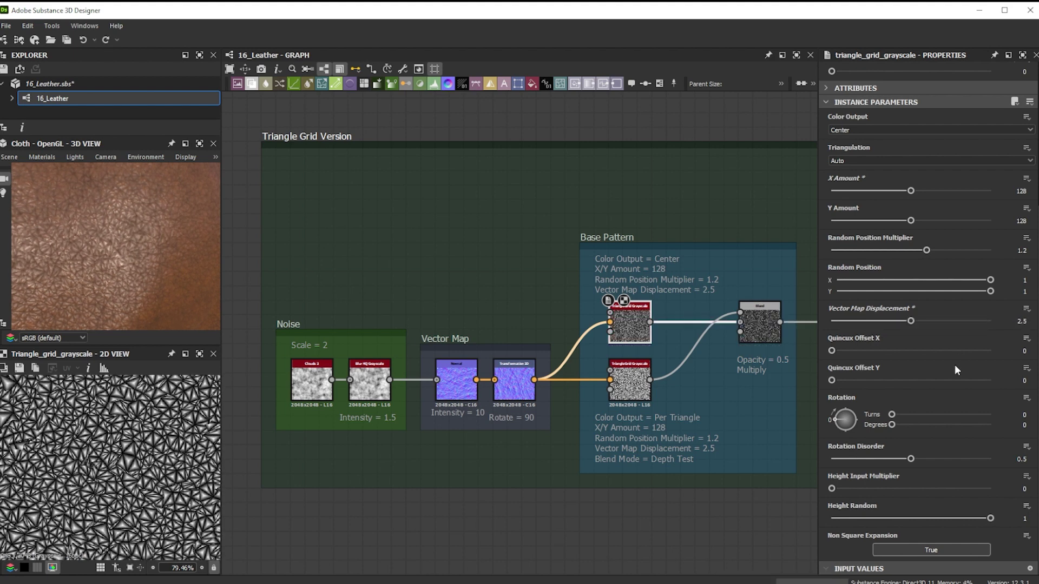
{"action": "left_click_drag", "start_coordinate": [928, 253], "coordinate": [904, 252]}
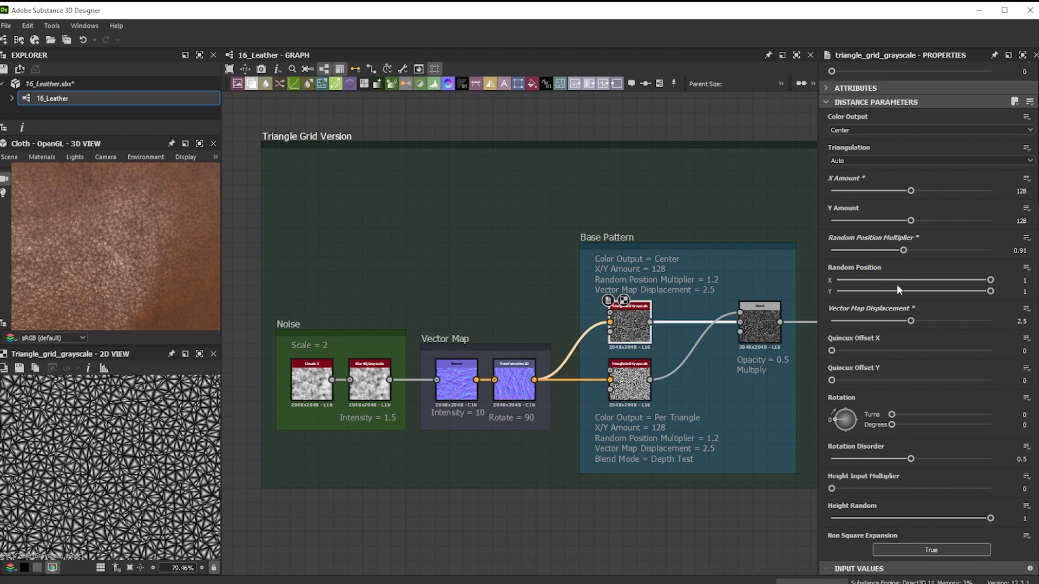
{"action": "key", "text": "ctrl+z"}
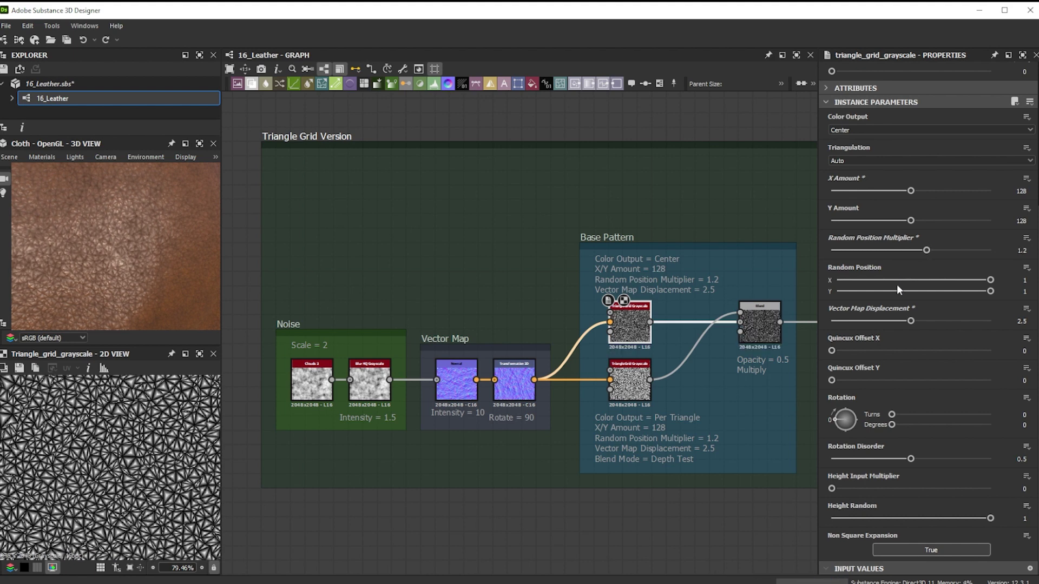
{"action": "left_click_drag", "start_coordinate": [927, 250], "coordinate": [902, 251]}
{"action": "key", "text": "ctrl+z"}
{"action": "left_click", "coordinate": [625, 385]}
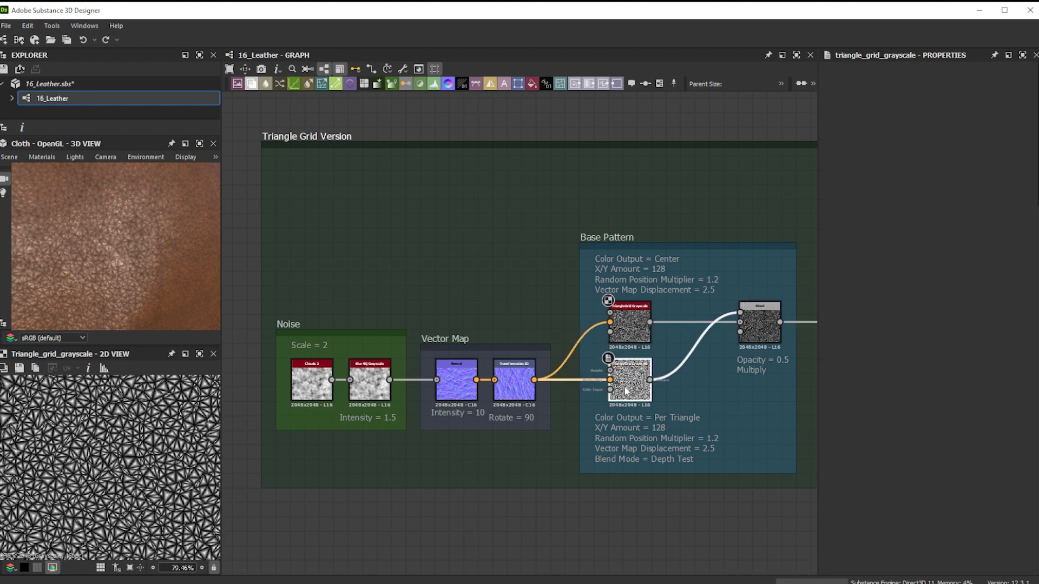
{"action": "key", "text": "ctrl+z"}
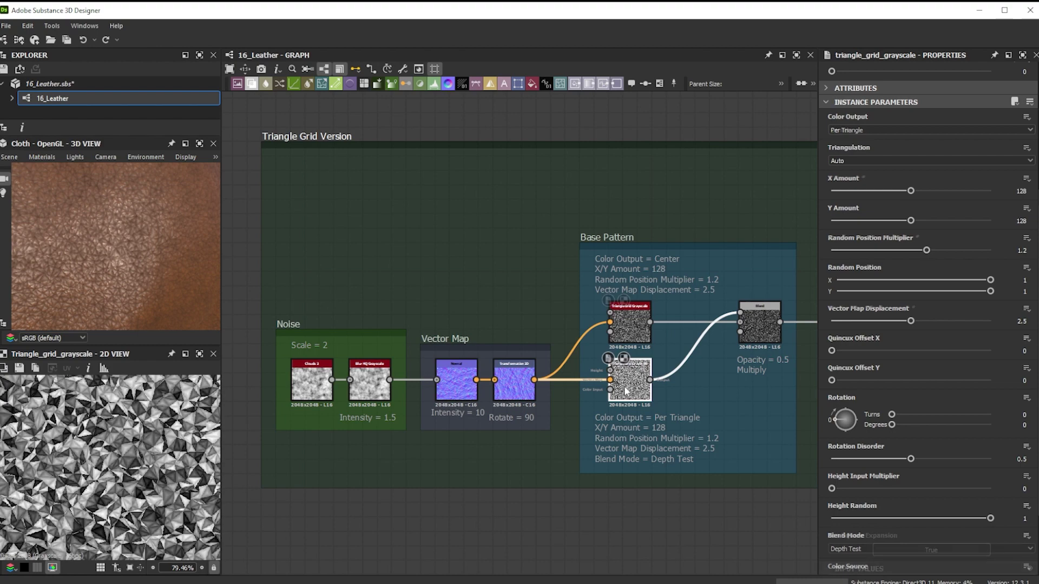
{"action": "left_click", "coordinate": [760, 336]}
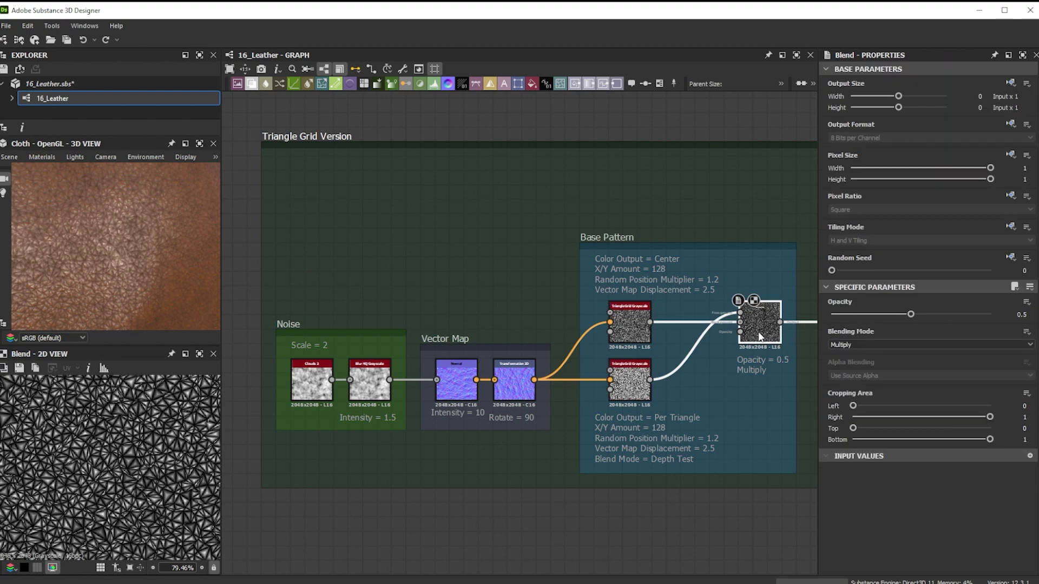
Step: Inspect the Roundness chain's Blur HQ Grayscale, Levels and Warp node outputs
{"action": "scroll", "coordinate": [595, 335], "scroll_direction": "down", "scroll_amount": 3}
{"action": "scroll", "coordinate": [448, 328], "scroll_direction": "up", "scroll_amount": 5}
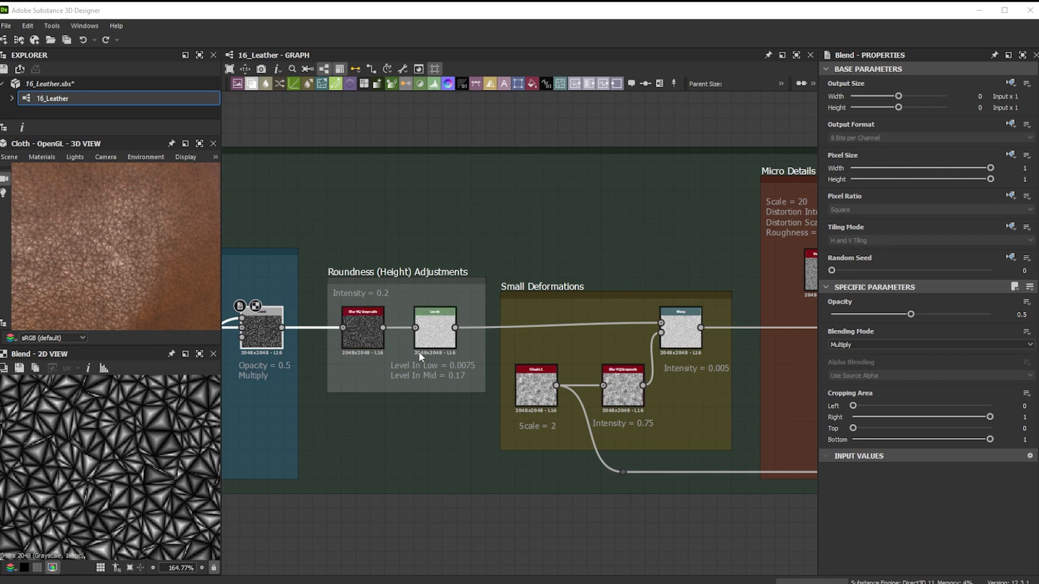
{"action": "left_click", "coordinate": [364, 342]}
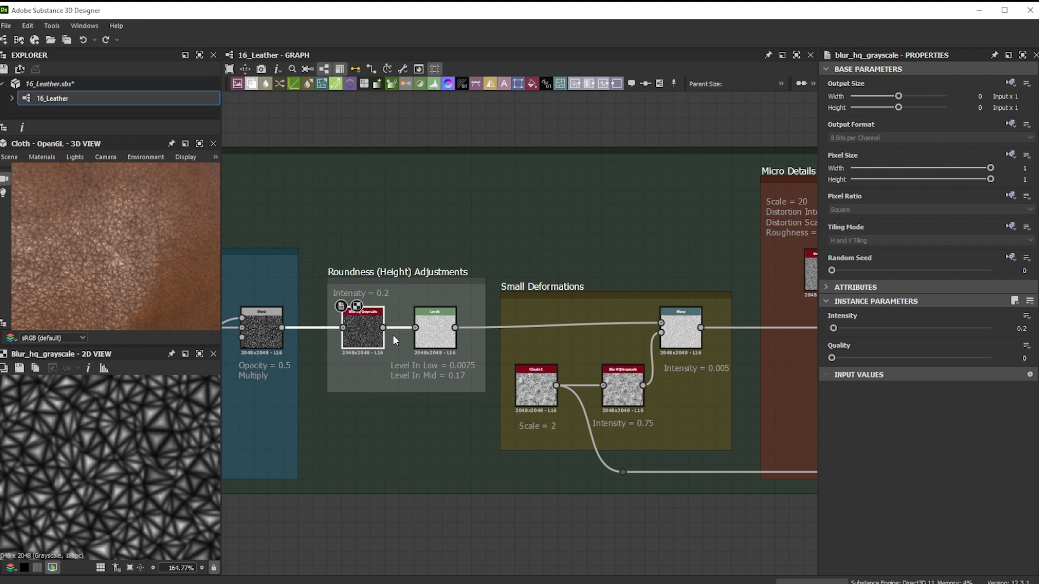
{"action": "left_click", "coordinate": [437, 333]}
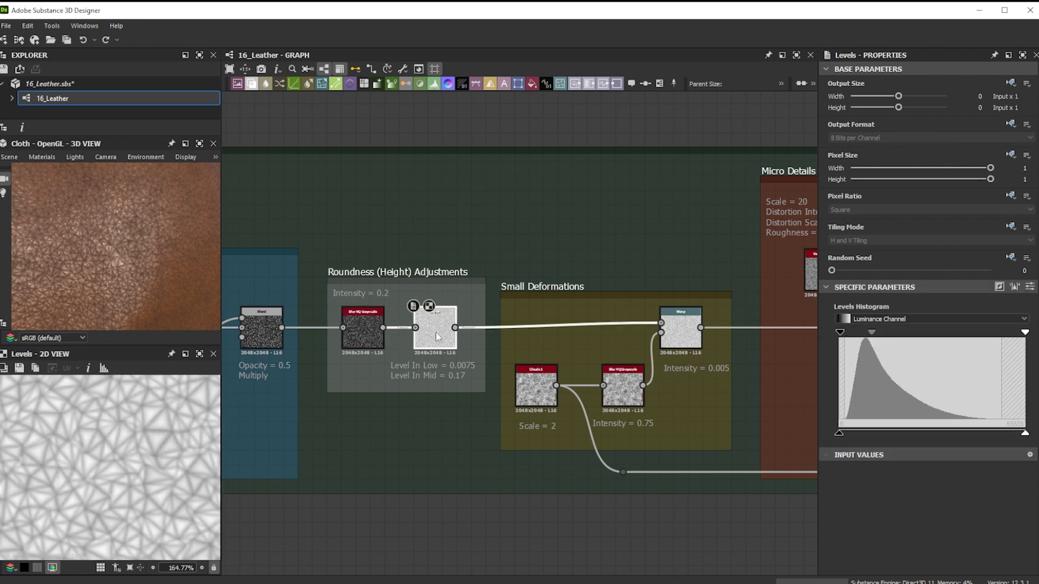
{"action": "left_click", "coordinate": [698, 345]}
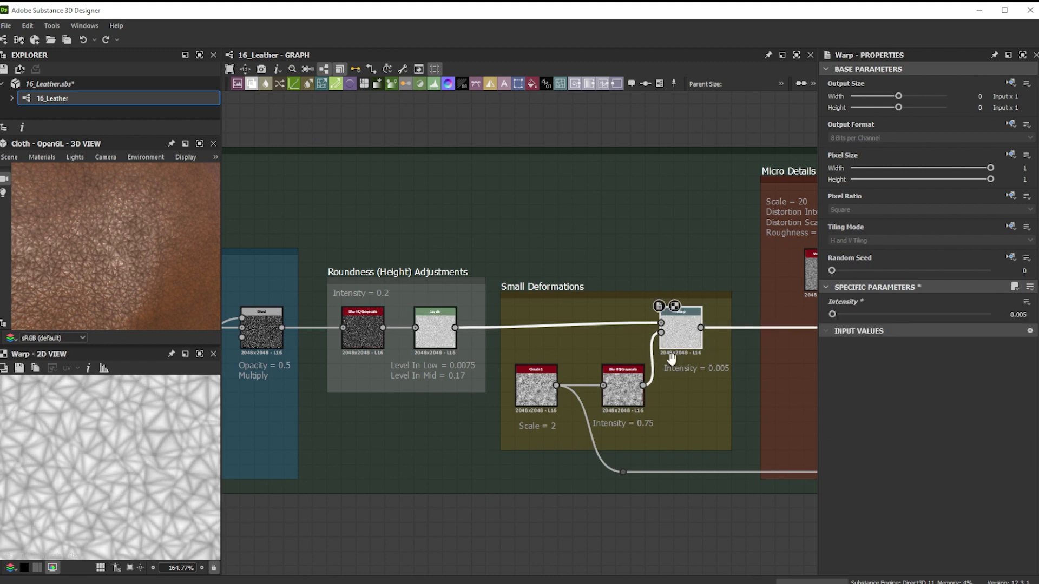
Step: Check Clouds 1 and Small Deformations, keep Warp intensity at 0.005, and adjust Voronoi Fractal roughness
{"action": "left_click", "coordinate": [538, 391]}
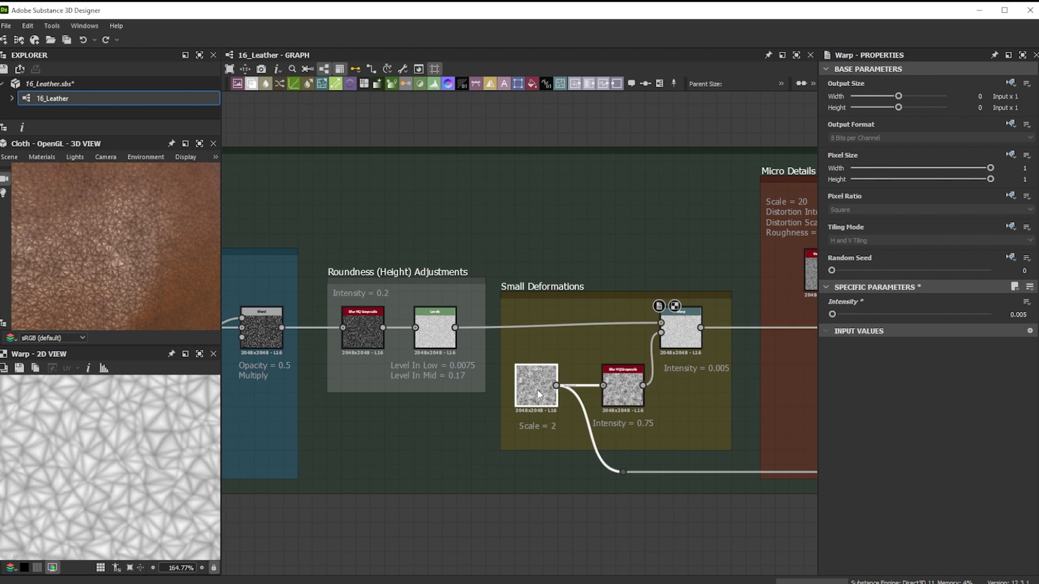
{"action": "left_click", "coordinate": [614, 388]}
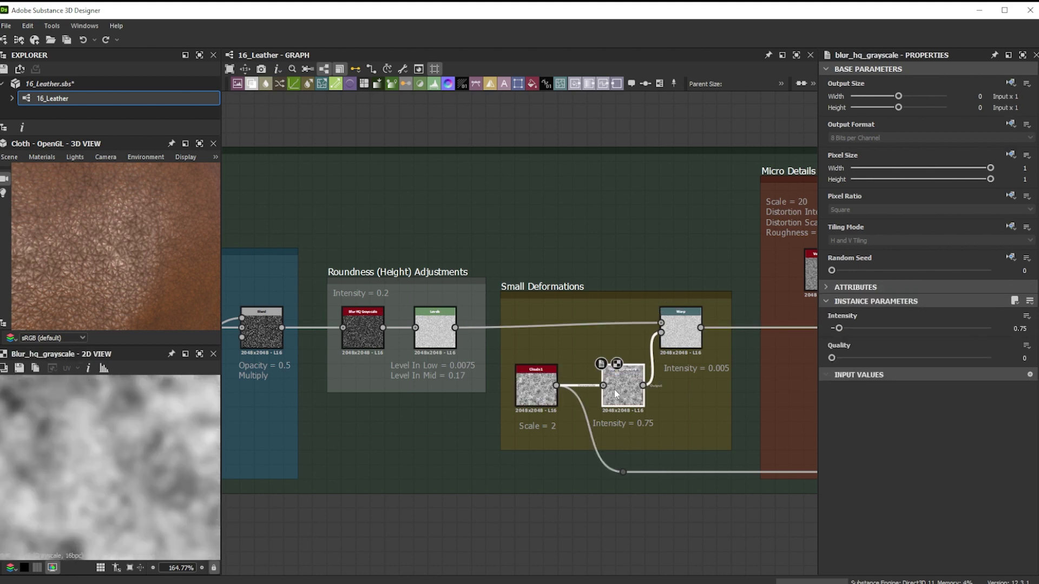
{"action": "left_click", "coordinate": [674, 331]}
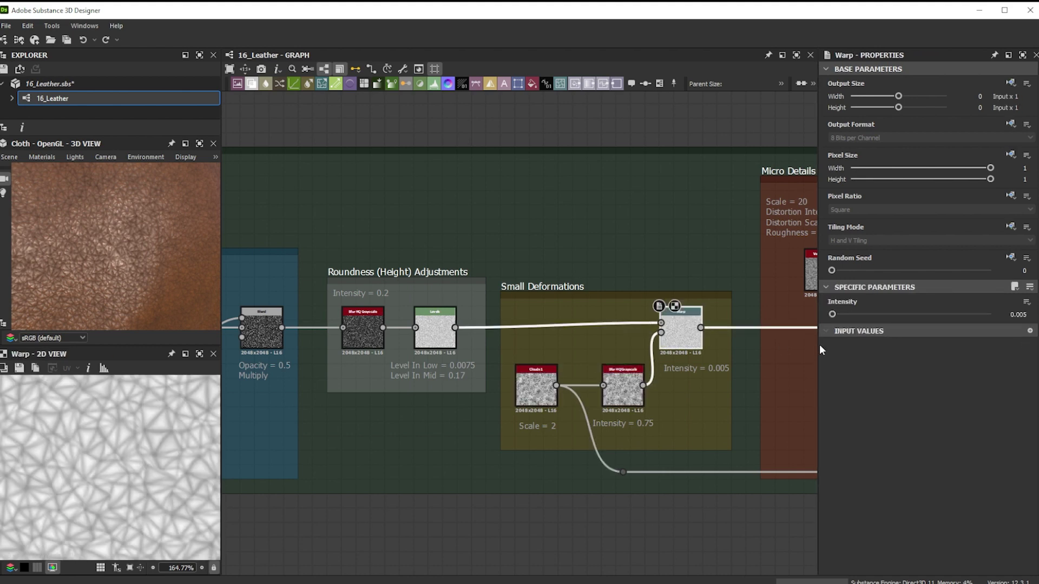
{"action": "left_click_drag", "start_coordinate": [834, 313], "coordinate": [835, 313]}
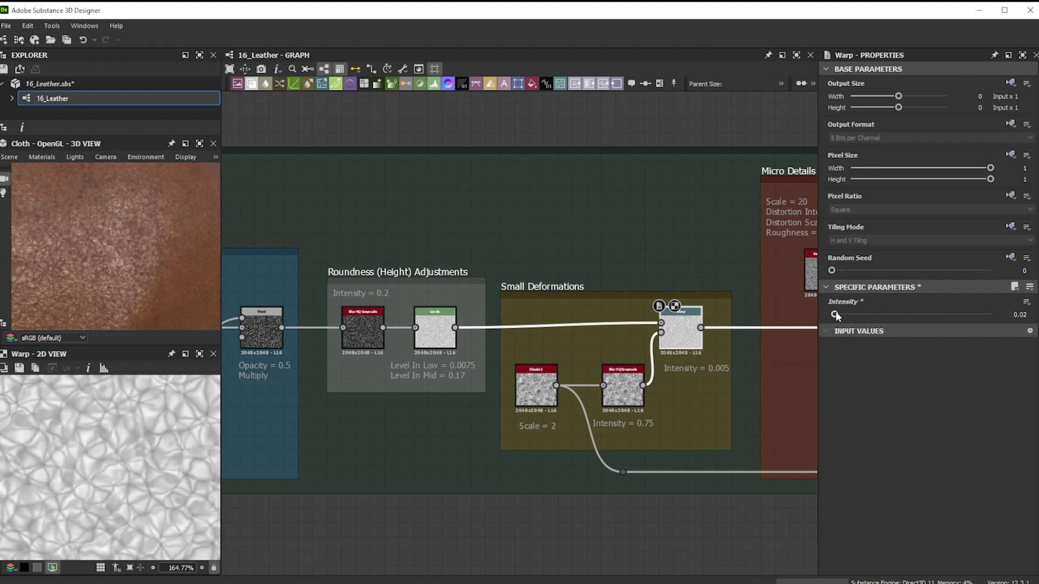
{"action": "key", "text": "ctrl+z"}
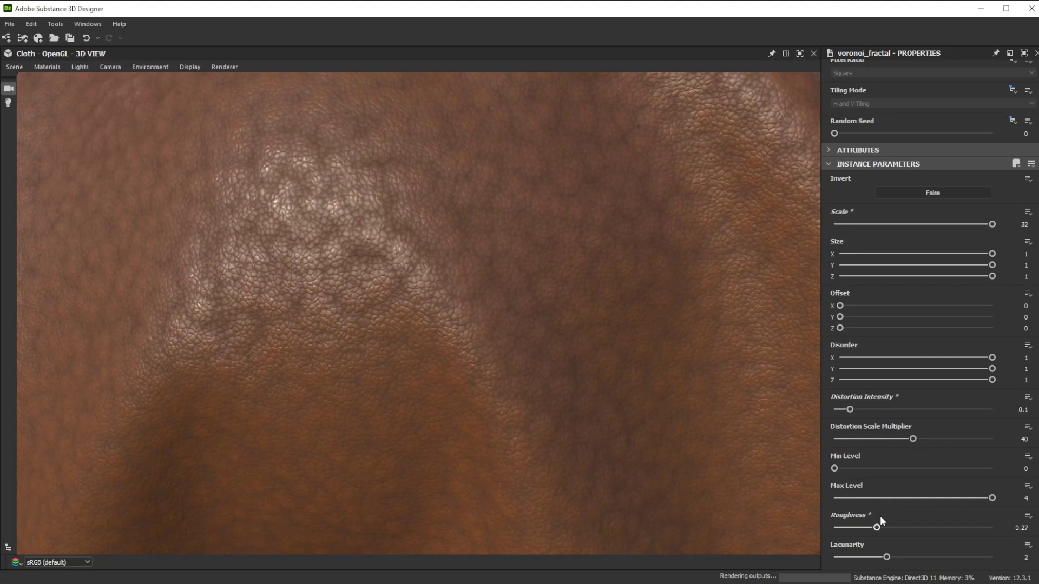
{"action": "left_click_drag", "start_coordinate": [880, 525], "coordinate": [979, 523]}
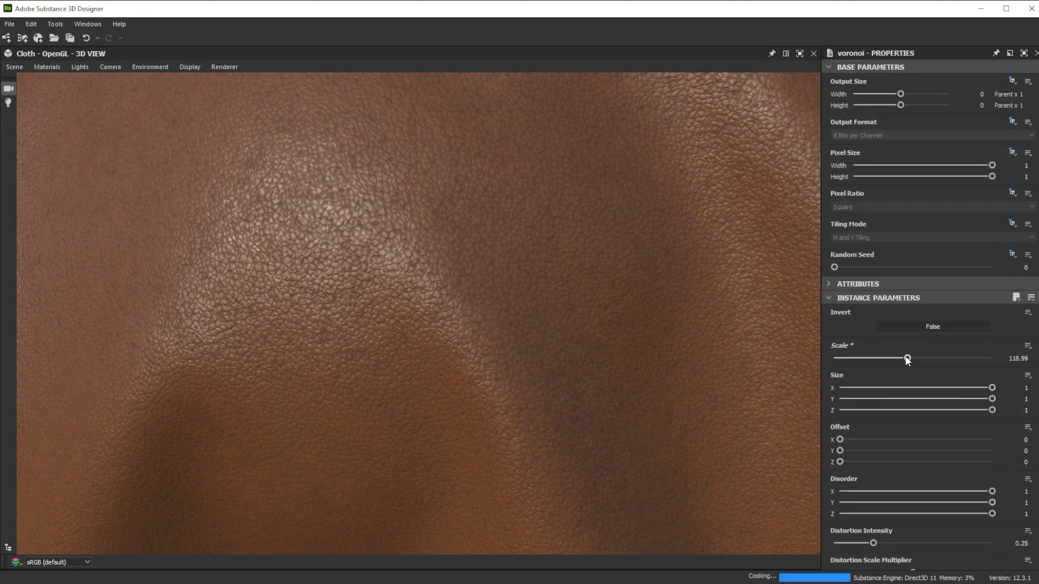
Step: Change the Voronoi scale, set Voronoi Fractal scale to 32, and raise the graph Random Seed to 3
{"action": "left_click_drag", "start_coordinate": [907, 358], "coordinate": [895, 358]}
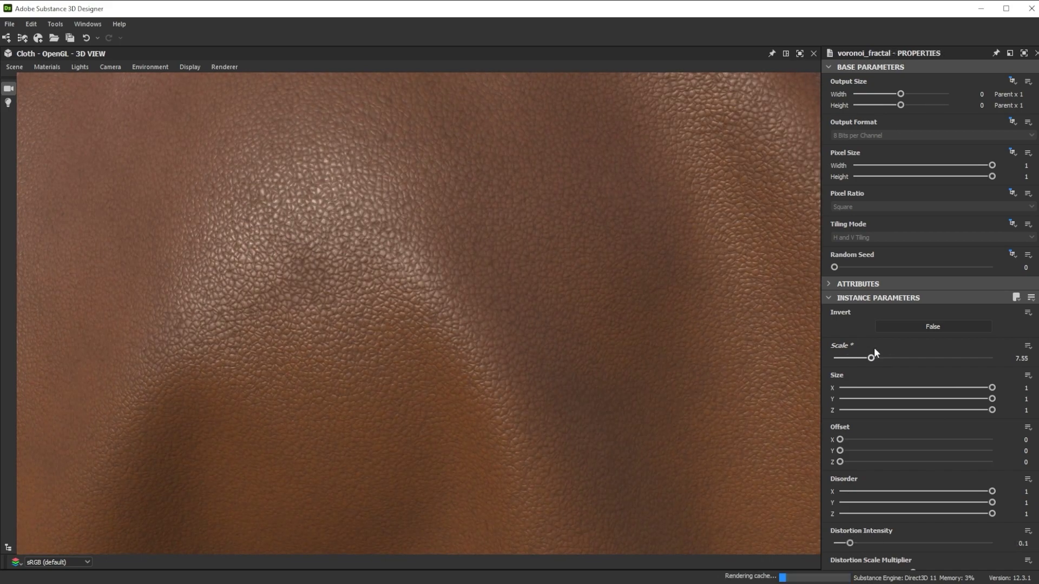
{"action": "left_click_drag", "start_coordinate": [871, 357], "coordinate": [994, 357]}
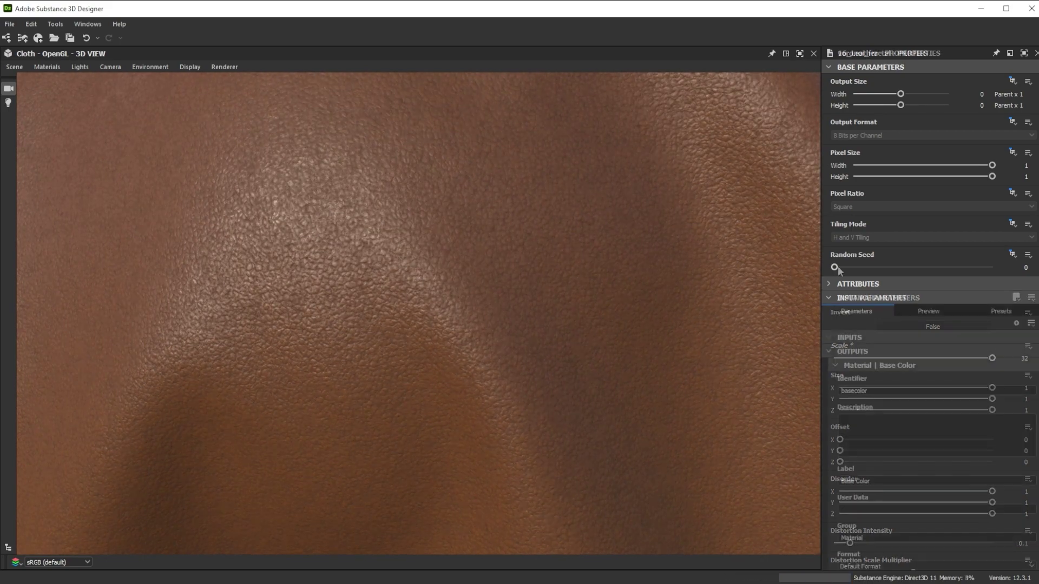
{"action": "left_click_drag", "start_coordinate": [834, 267], "coordinate": [880, 270]}
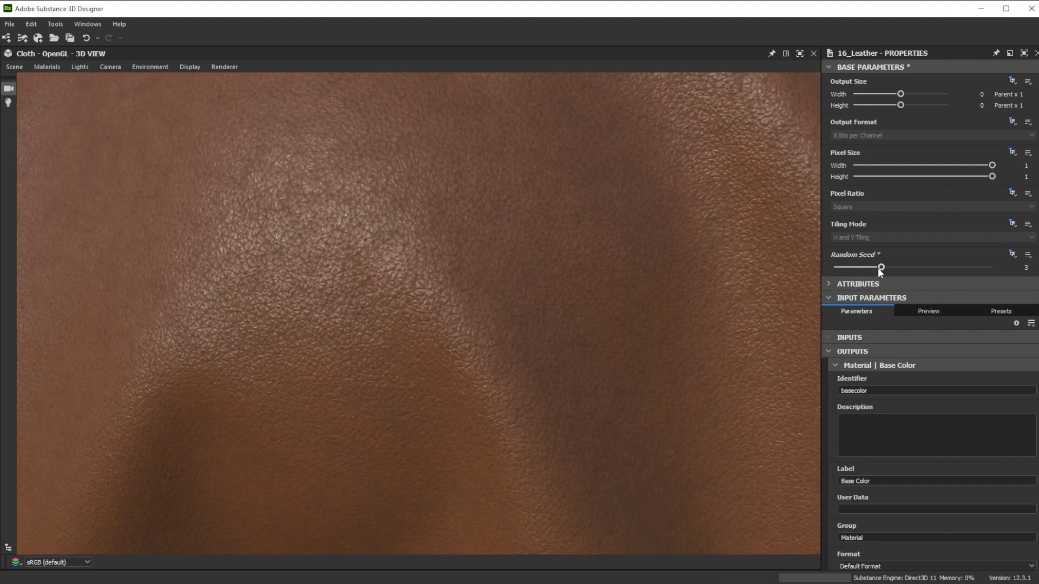